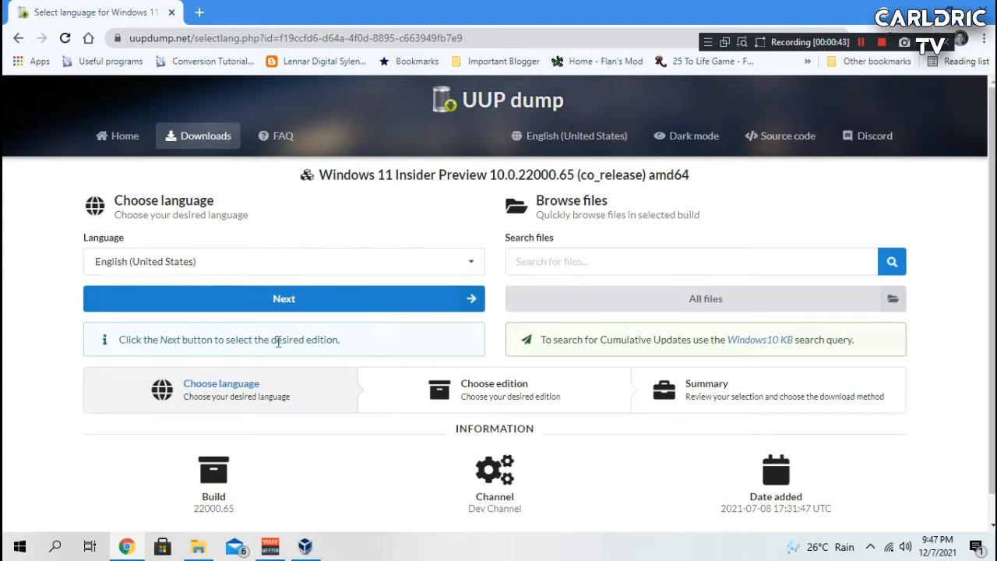
# Step: Keep English (United States) as the download language and proceed to the edition selection
pyautogui.click(460, 263)
pyautogui.scroll(-4, 377, 334)
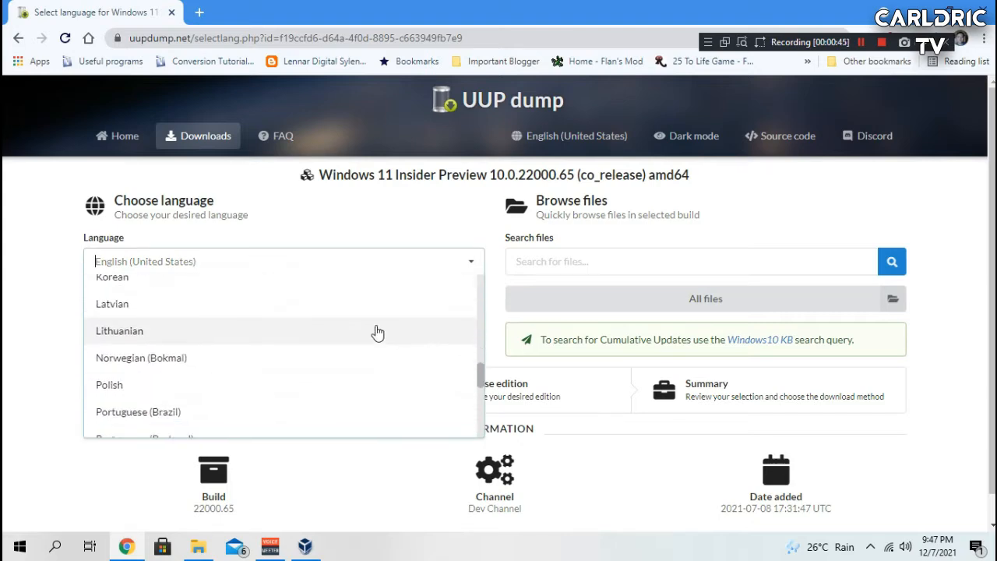
pyautogui.scroll(-2, 365, 336)
pyautogui.scroll(9, 334, 295)
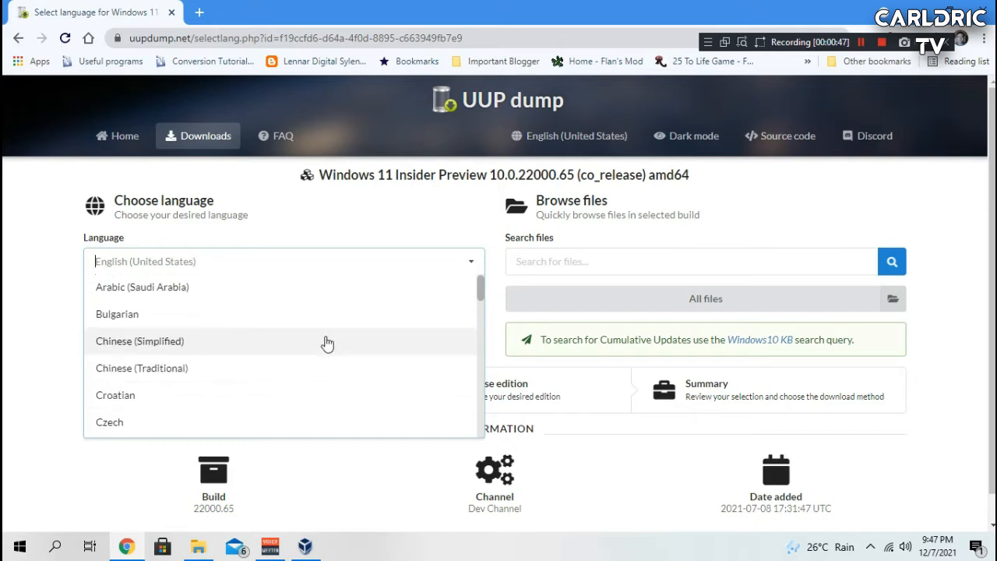
pyautogui.scroll(-10, 327, 344)
pyautogui.scroll(4, 318, 374)
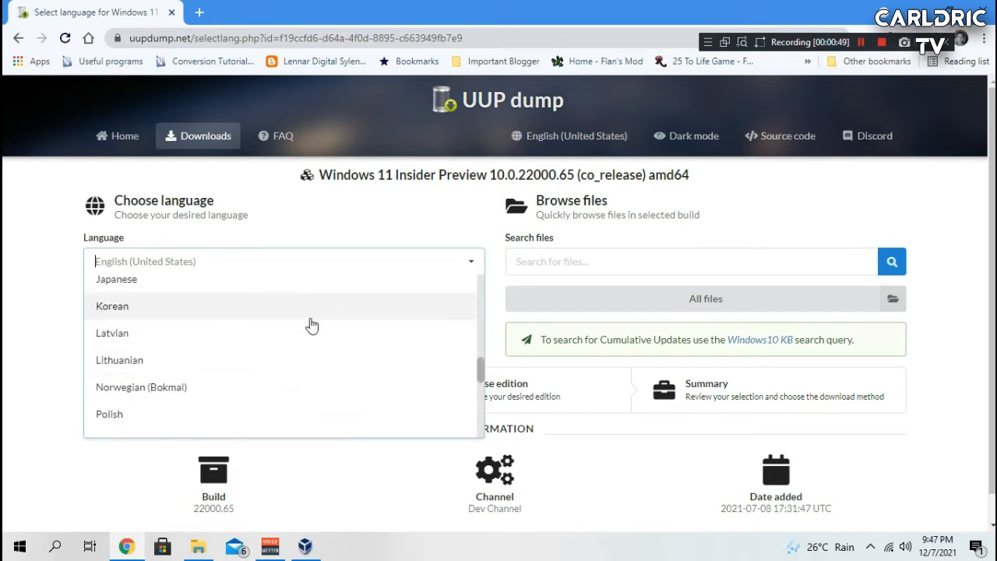
pyautogui.scroll(3, 234, 331)
pyautogui.click(63, 310)
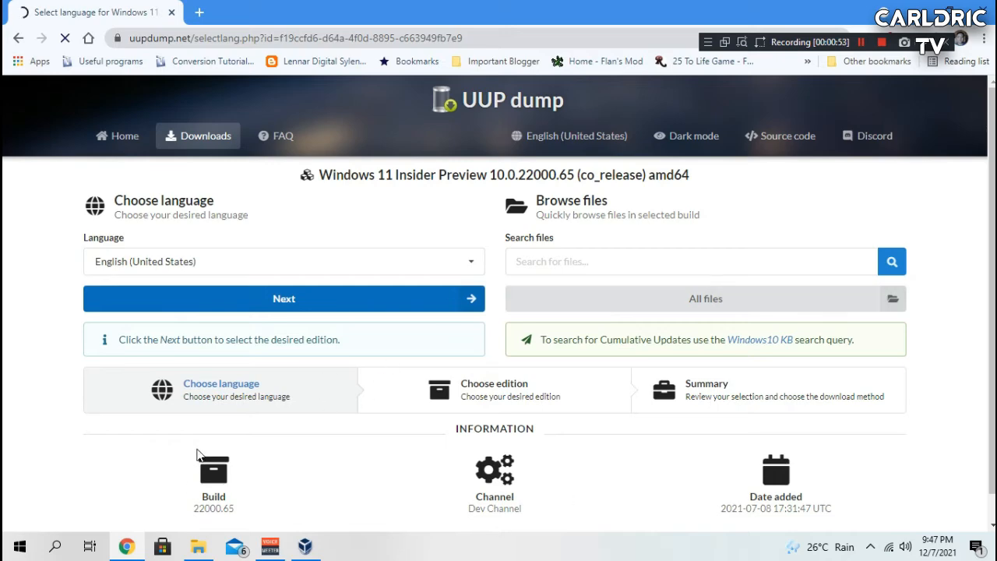
pyautogui.scroll(-1, 640, 306)
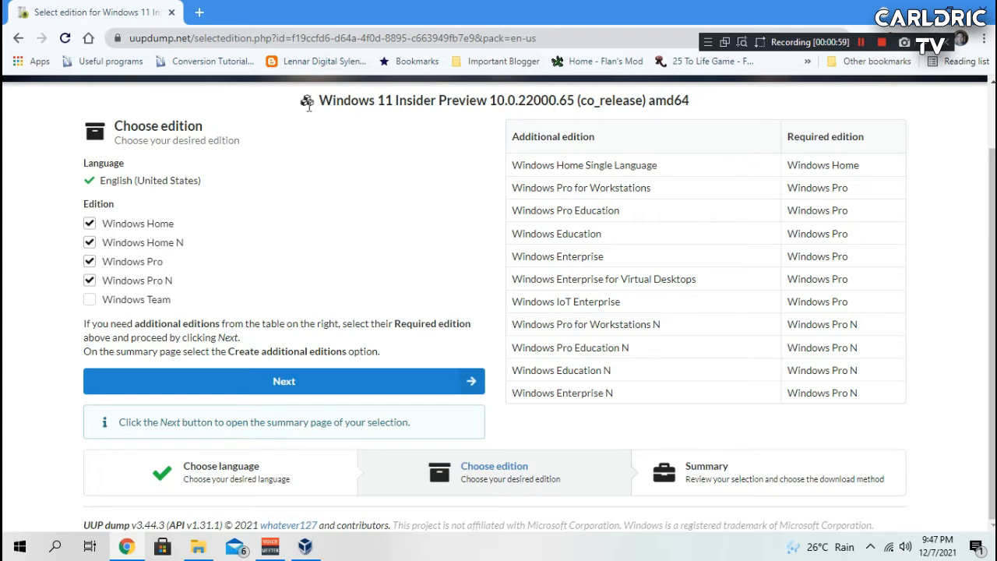
pyautogui.click(90, 224)
pyautogui.click(89, 242)
pyautogui.click(89, 280)
pyautogui.click(106, 225)
pyautogui.click(108, 243)
pyautogui.click(109, 280)
pyautogui.click(112, 302)
# Step: Select only Windows Pro as the edition and continue to the summary page
pyautogui.click(134, 281)
pyautogui.click(133, 300)
pyautogui.click(134, 262)
pyautogui.click(142, 224)
pyautogui.click(140, 243)
pyautogui.click(136, 263)
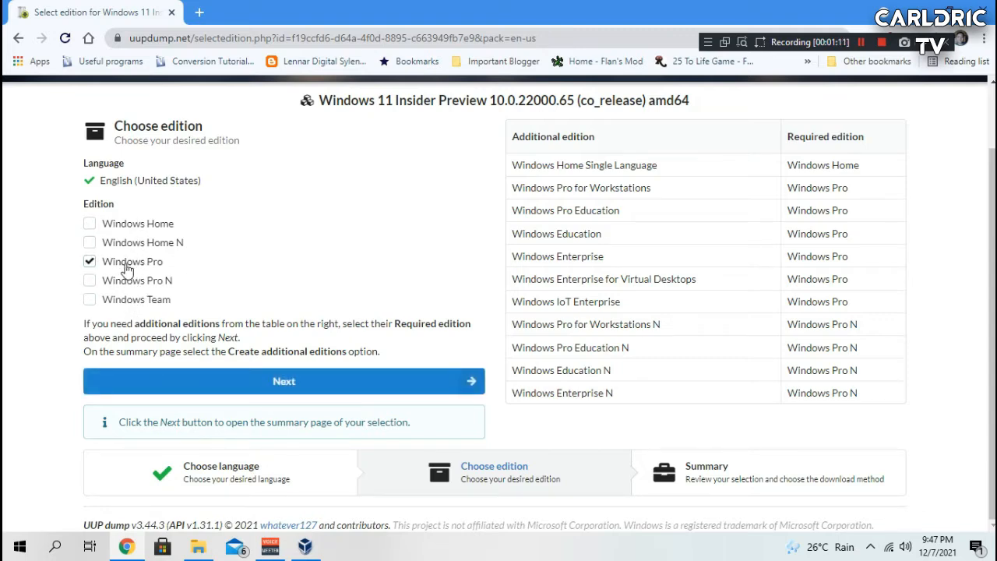
pyautogui.click(207, 387)
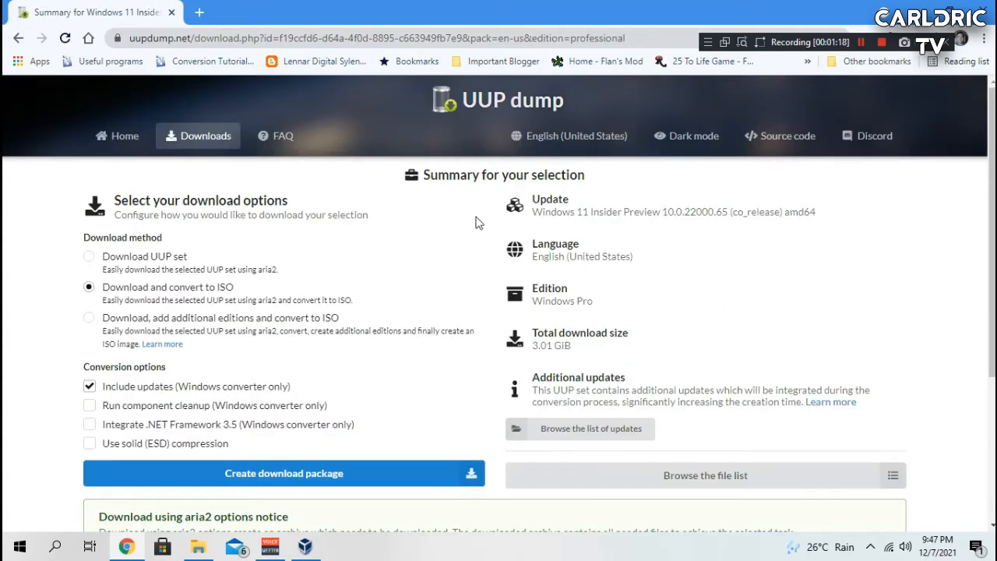
# Step: Turn off the Include updates conversion option
pyautogui.scroll(-2, 265, 285)
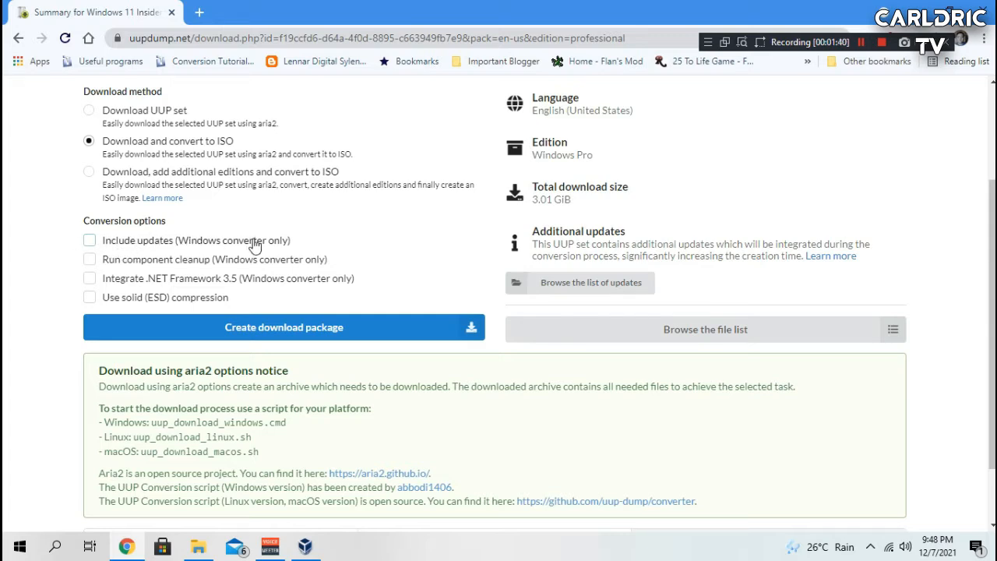
pyautogui.click(90, 243)
pyautogui.click(90, 243)
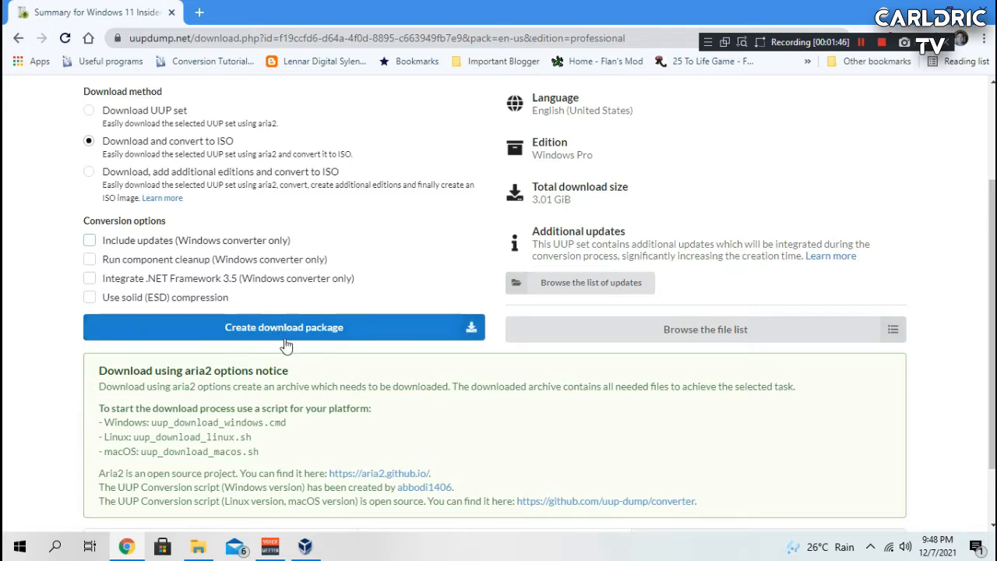
pyautogui.click(871, 549)
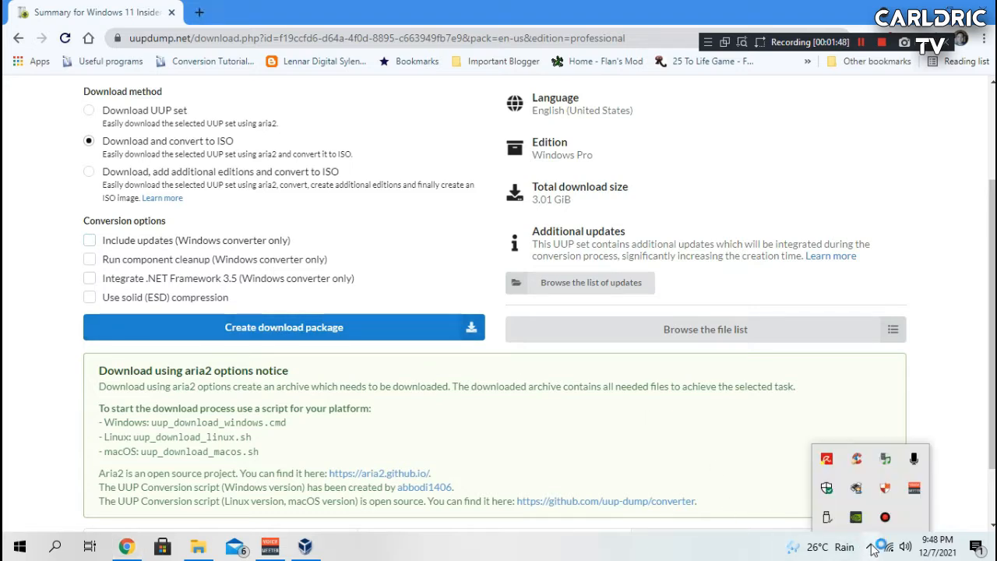
pyautogui.click(872, 548)
# Step: Open File Explorer to the Downloads Compressed folder, then close it
pyautogui.click(197, 546)
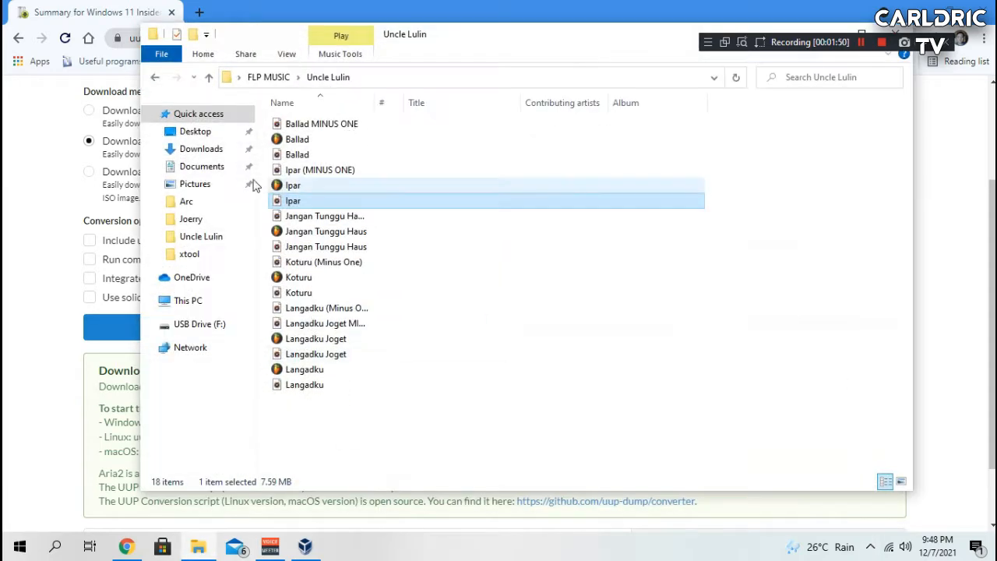
pyautogui.click(204, 148)
pyautogui.doubleClick(335, 138)
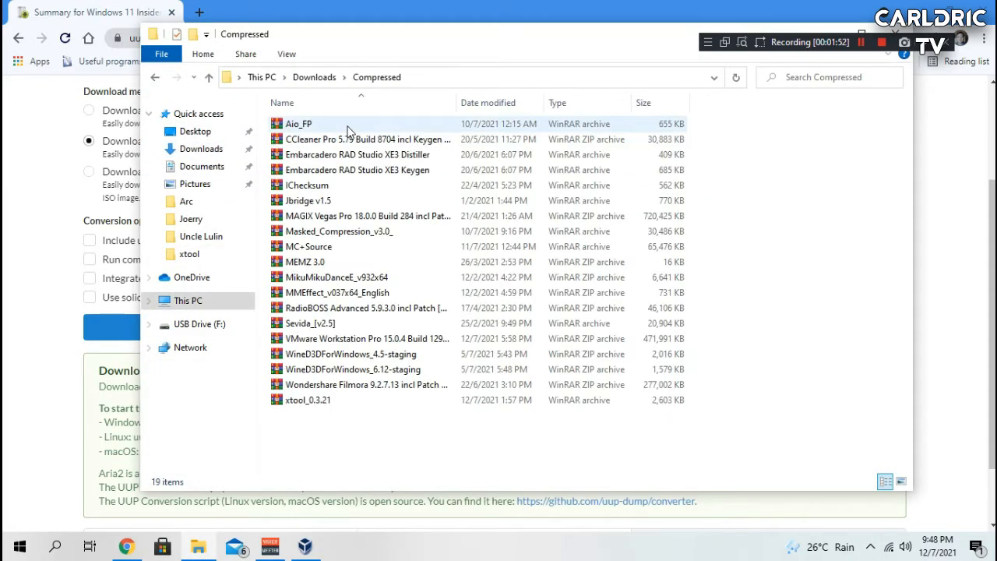
pyautogui.moveTo(464, 33); pyautogui.dragTo(234, 73)
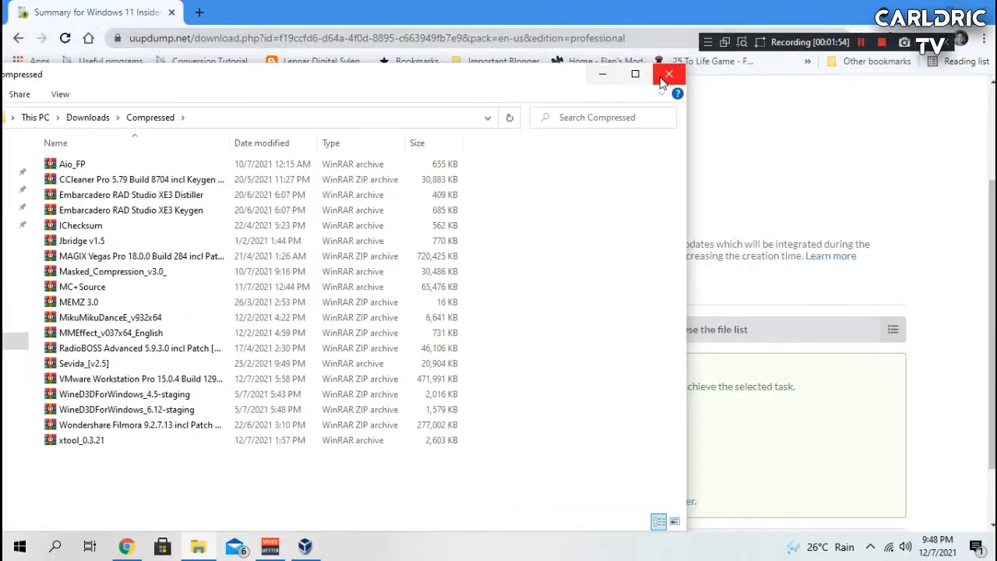
pyautogui.click(664, 76)
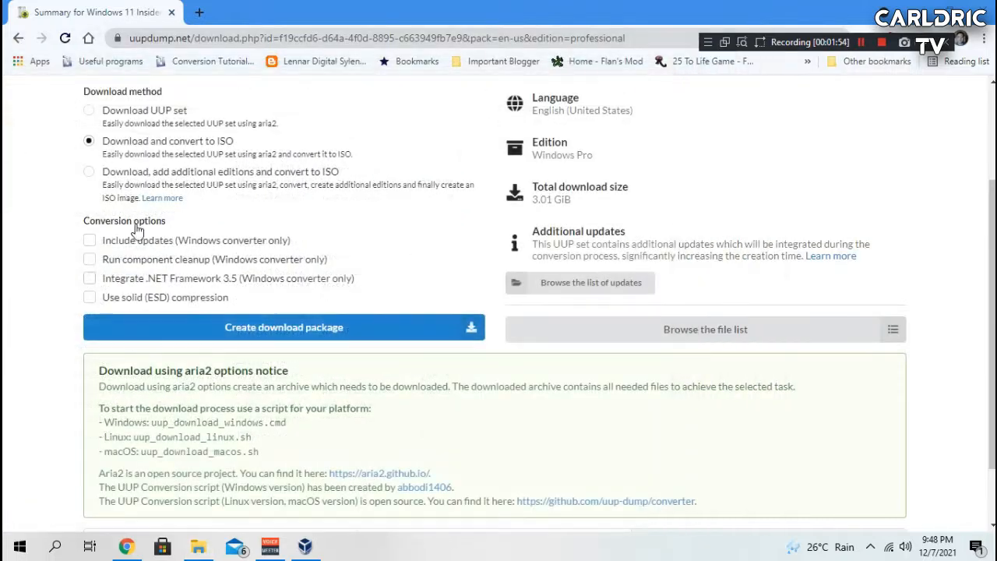
# Step: Create the download package, keeping the option to show the existing completed download
pyautogui.click(265, 332)
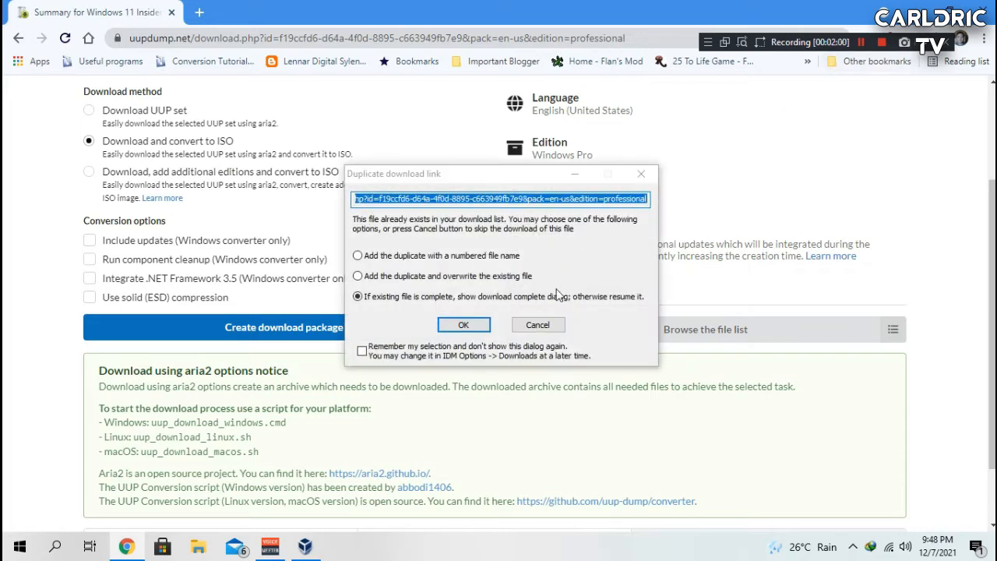
pyautogui.click(487, 324)
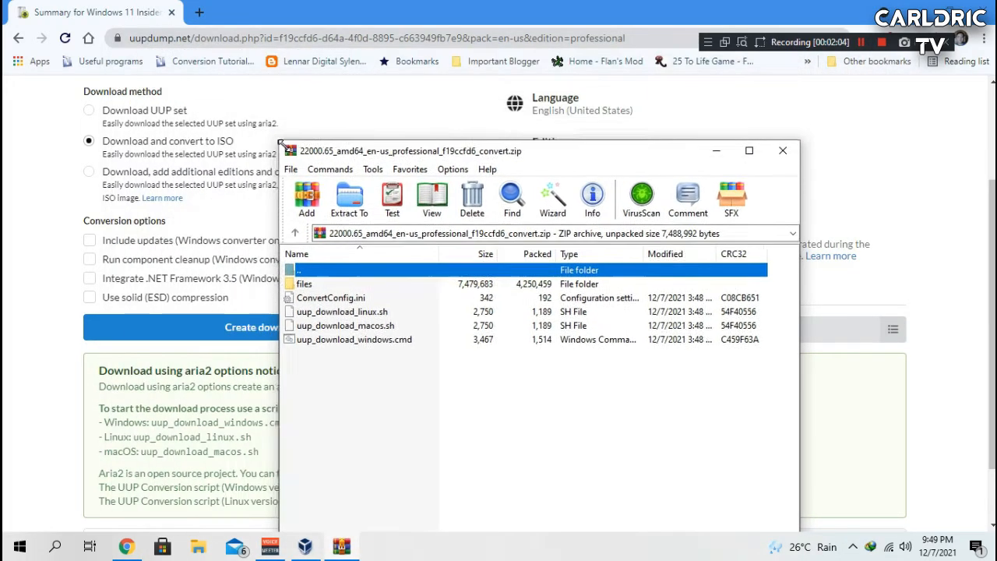
# Step: Inspect the contents of the downloaded convert zip archive, then close it
pyautogui.moveTo(331, 87); pyautogui.dragTo(329, 82)
pyautogui.moveTo(374, 310); pyautogui.dragTo(307, 220)
pyautogui.click(501, 361)
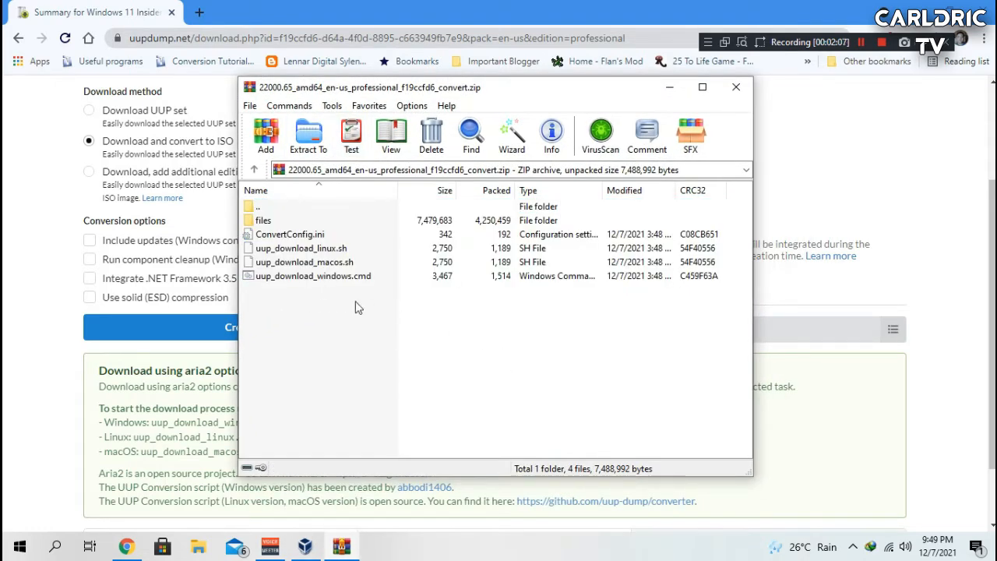
pyautogui.click(735, 87)
# Step: Open the C:\UUPDump folder in File Explorer and look over its files
pyautogui.click(198, 547)
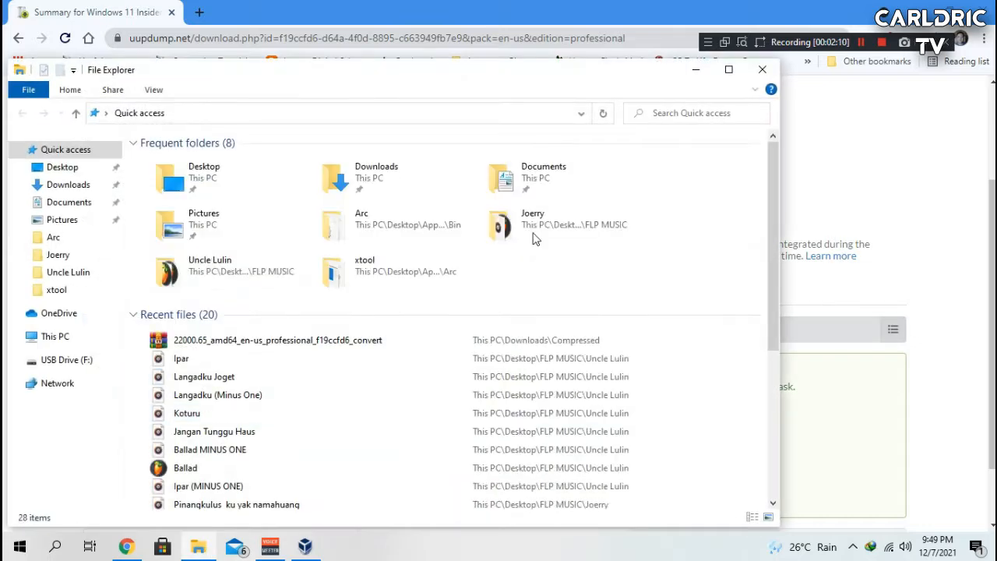
pyautogui.click(54, 336)
pyautogui.moveTo(339, 81); pyautogui.dragTo(468, 65)
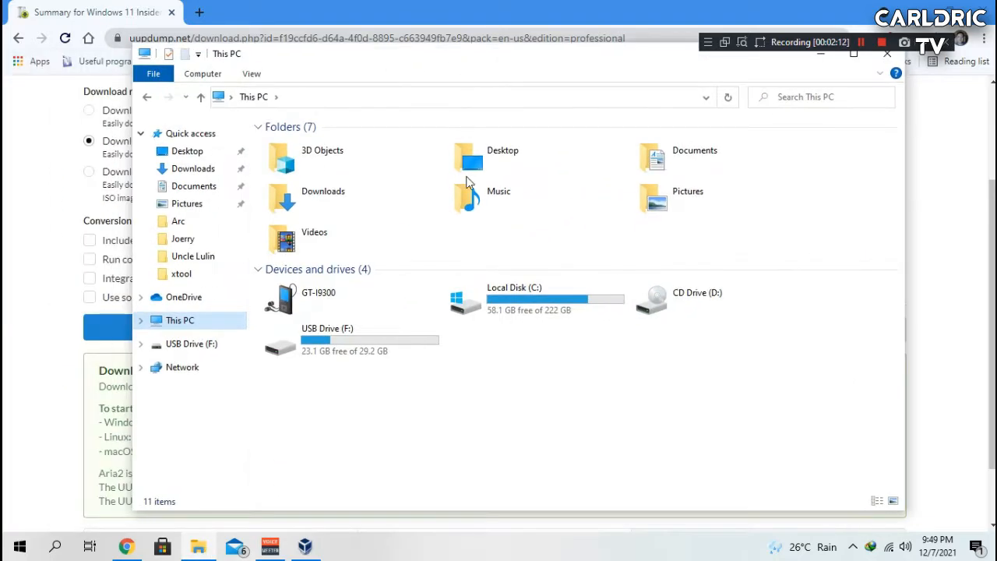
pyautogui.doubleClick(503, 292)
pyautogui.doubleClick(294, 327)
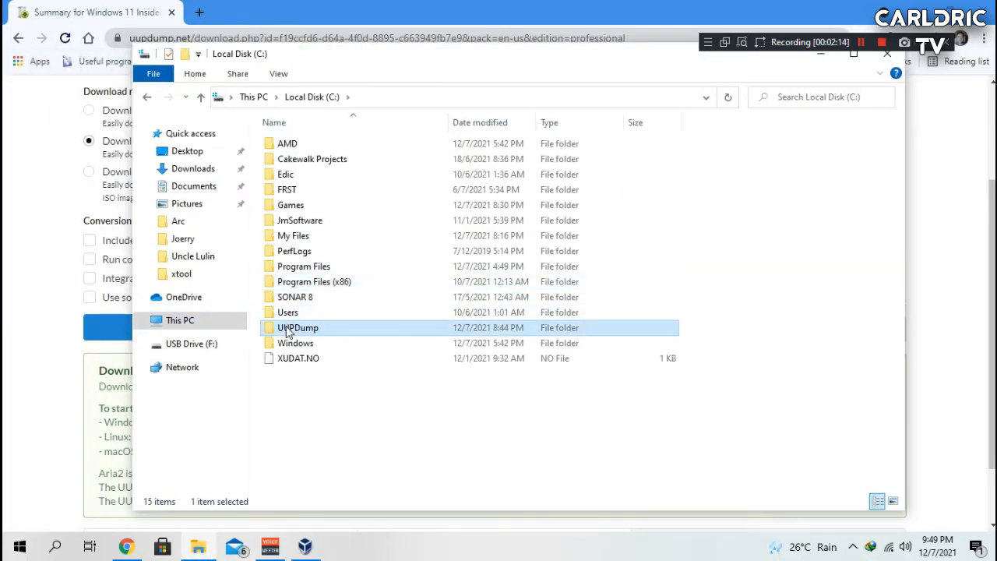
pyautogui.moveTo(380, 387); pyautogui.dragTo(257, 105)
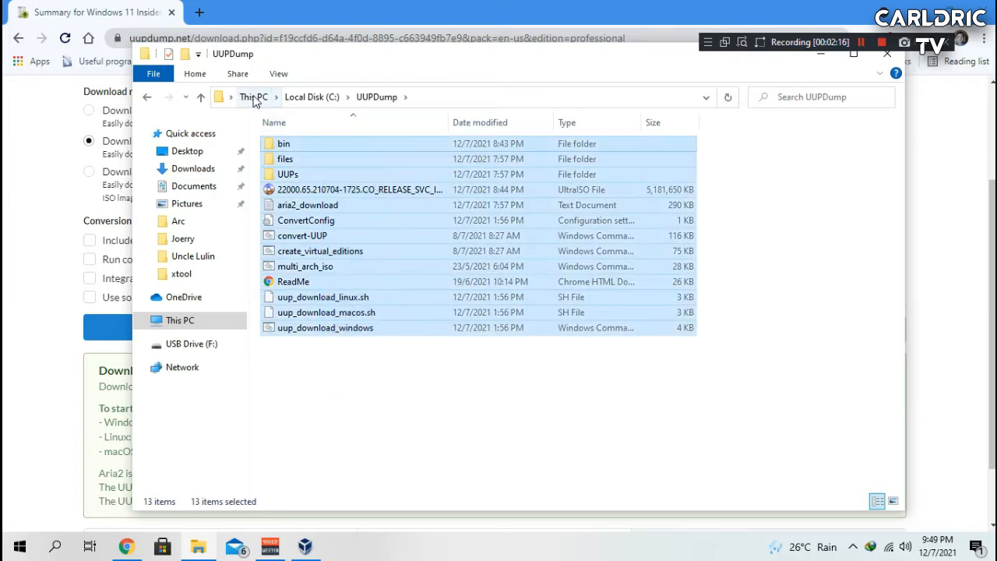
pyautogui.click(253, 97)
pyautogui.doubleClick(543, 311)
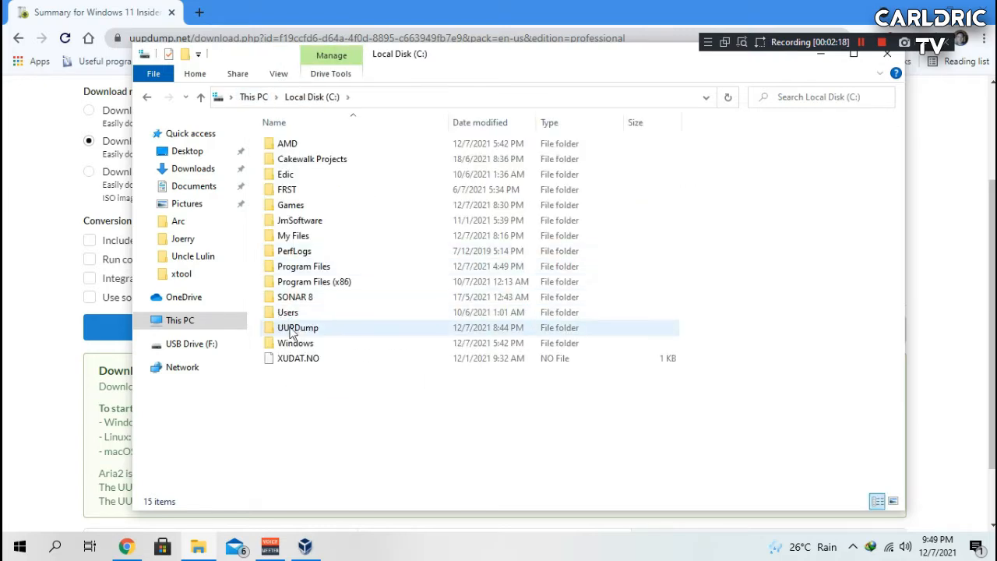
pyautogui.doubleClick(315, 327)
pyautogui.moveTo(584, 381); pyautogui.dragTo(296, 141)
pyautogui.click(356, 415)
pyautogui.rightClick(333, 331)
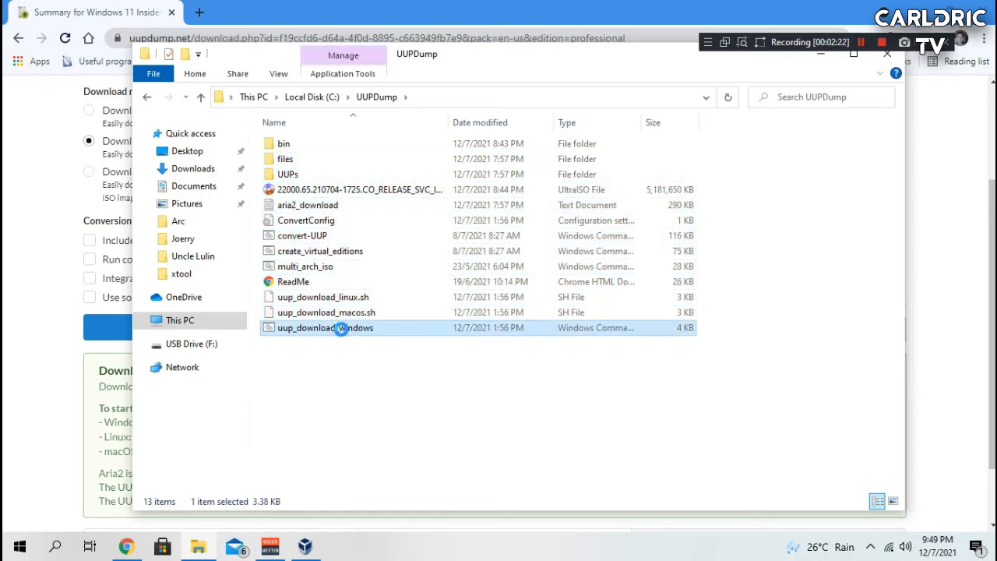
pyautogui.click(724, 204)
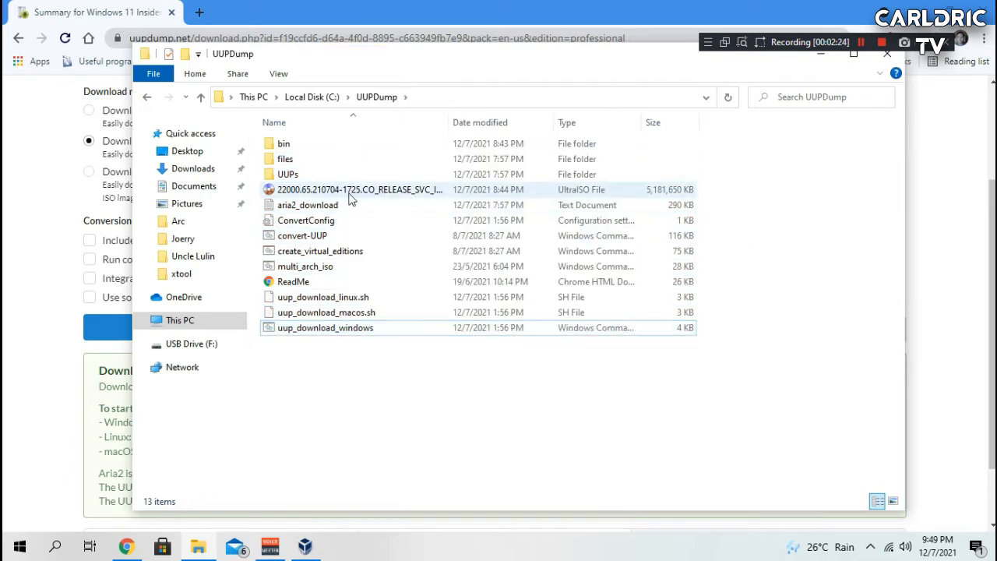
# Step: Compare the 22000.65 ISO file's size in its properties with the page's total download size
pyautogui.click(315, 191)
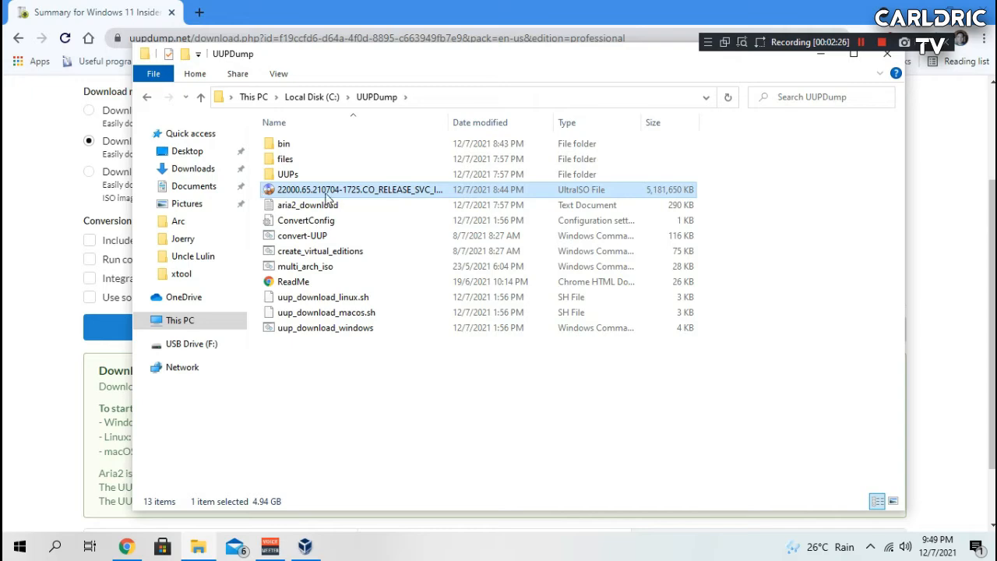
pyautogui.rightClick(391, 200)
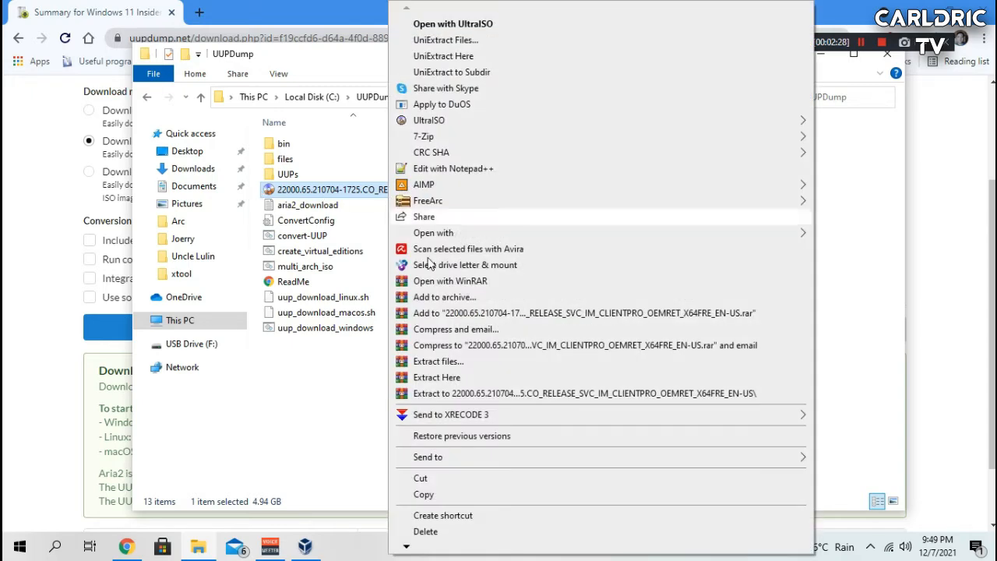
pyautogui.scroll(-2, 432, 549)
pyautogui.click(432, 518)
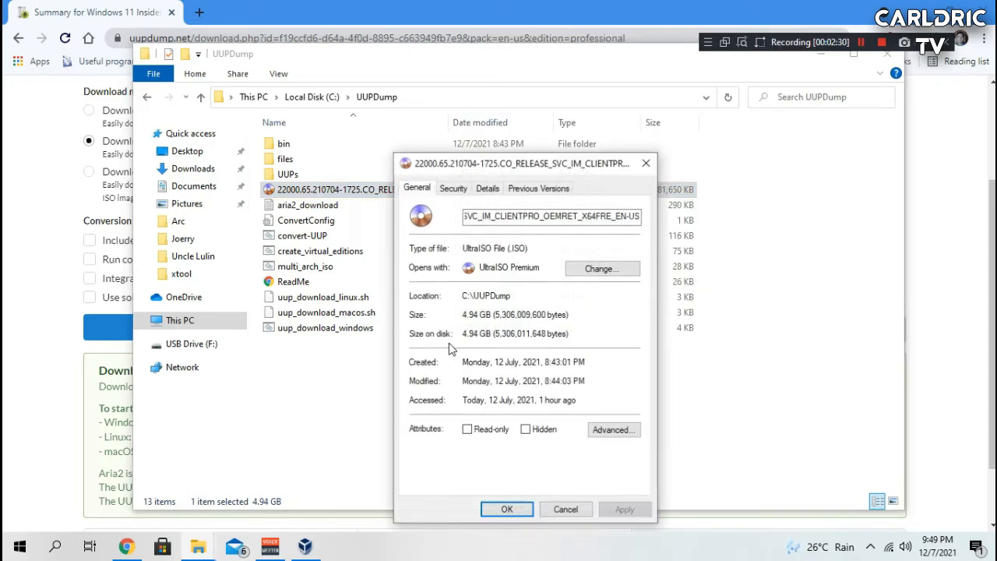
pyautogui.moveTo(470, 314); pyautogui.dragTo(556, 316)
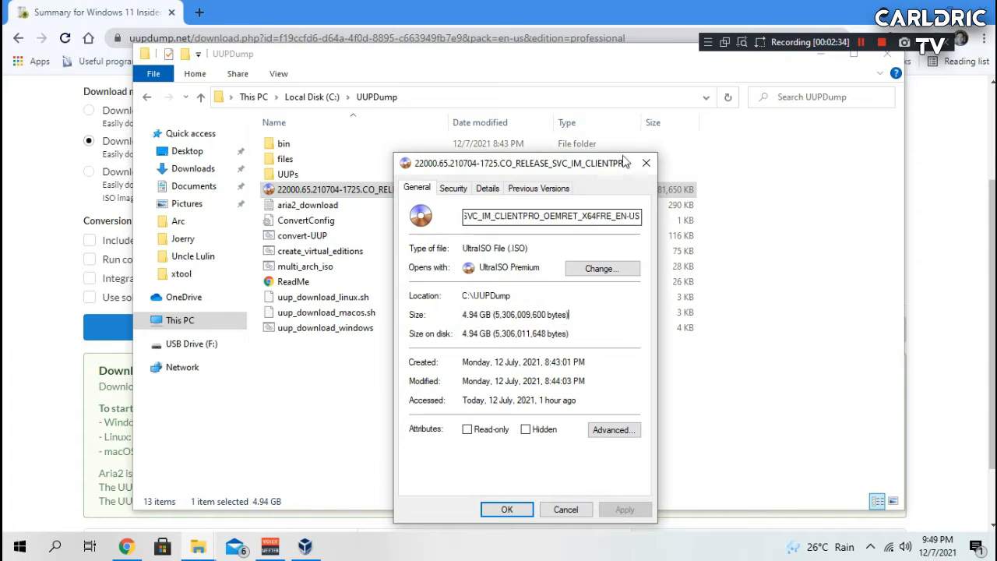
pyautogui.click(645, 163)
pyautogui.moveTo(416, 60); pyautogui.dragTo(510, 293)
pyautogui.moveTo(567, 200); pyautogui.dragTo(527, 187)
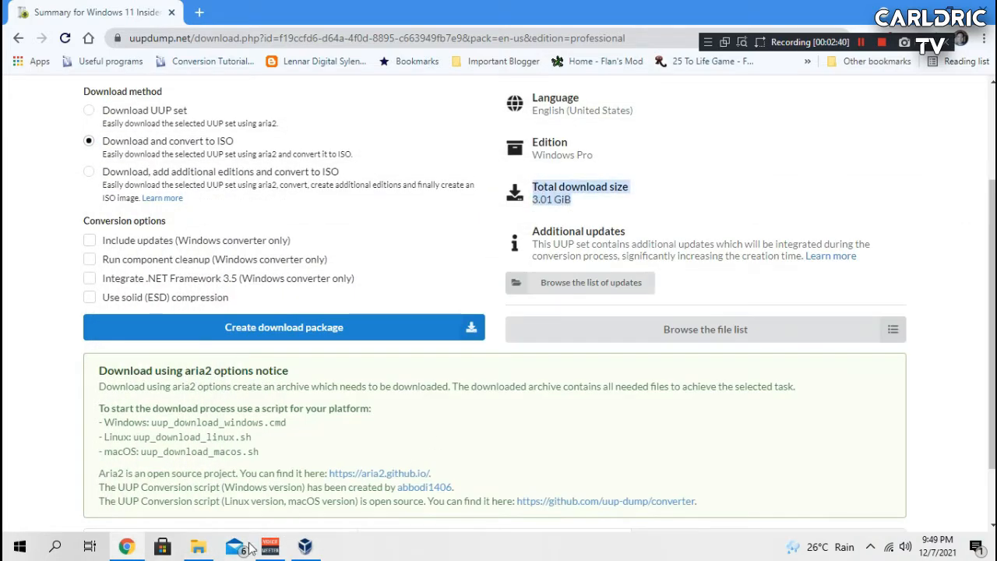
# Step: Open the properties of the C:\UUPDump\UUPs folder to check its size
pyautogui.click(201, 548)
pyautogui.moveTo(581, 296); pyautogui.dragTo(405, 86)
pyautogui.doubleClick(286, 305)
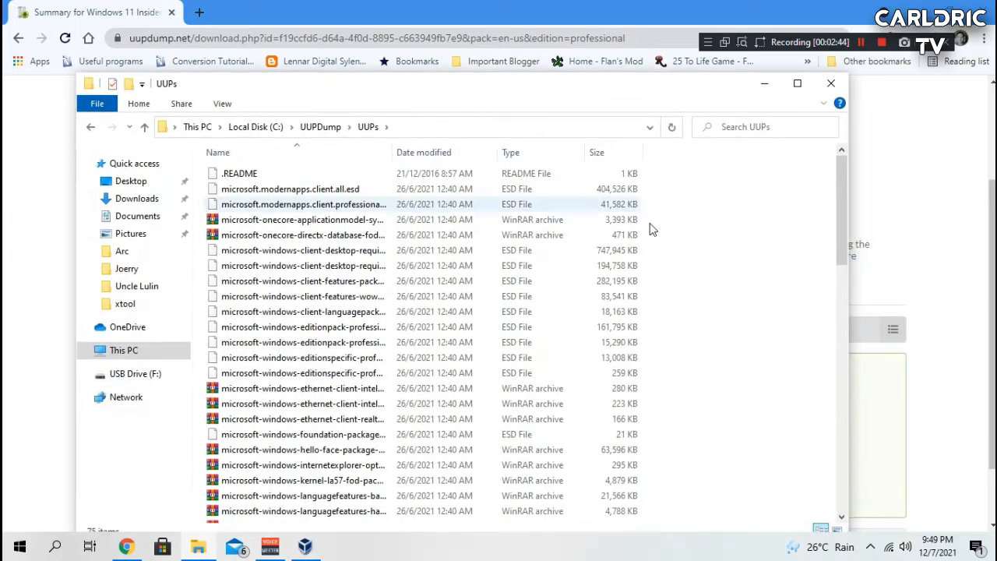
pyautogui.rightClick(711, 269)
pyautogui.click(767, 480)
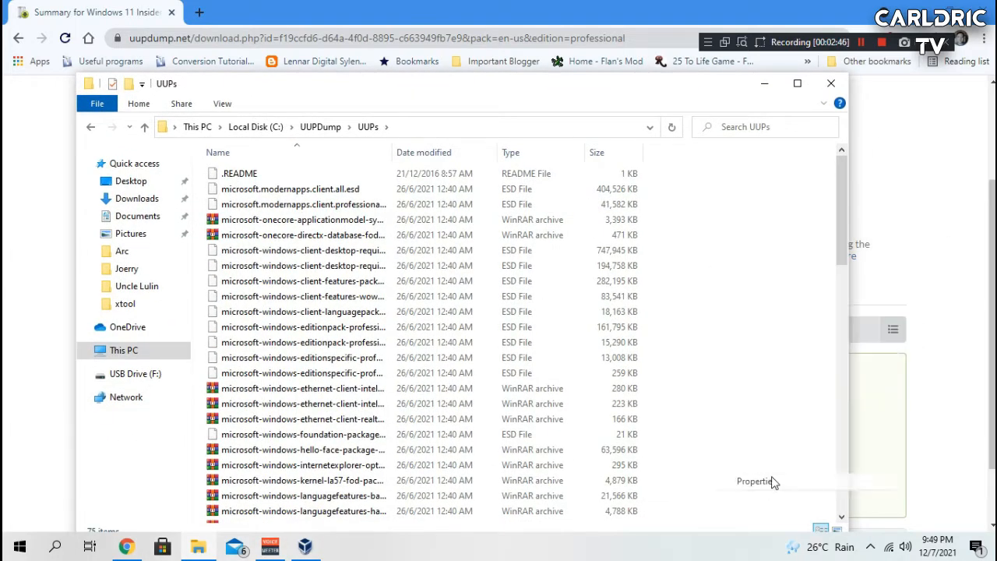
pyautogui.moveTo(223, 157); pyautogui.dragTo(397, 122)
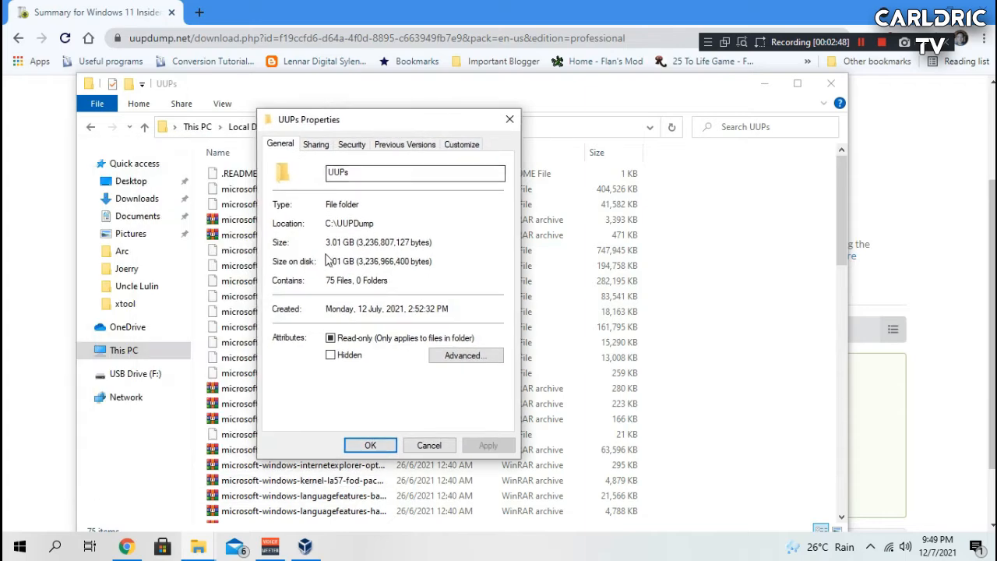
# Step: Compare the UUPs folder's size with the properties of the 22000.65 ISO file in C:\UUPDump
pyautogui.moveTo(327, 242); pyautogui.dragTo(398, 247)
pyautogui.click(509, 120)
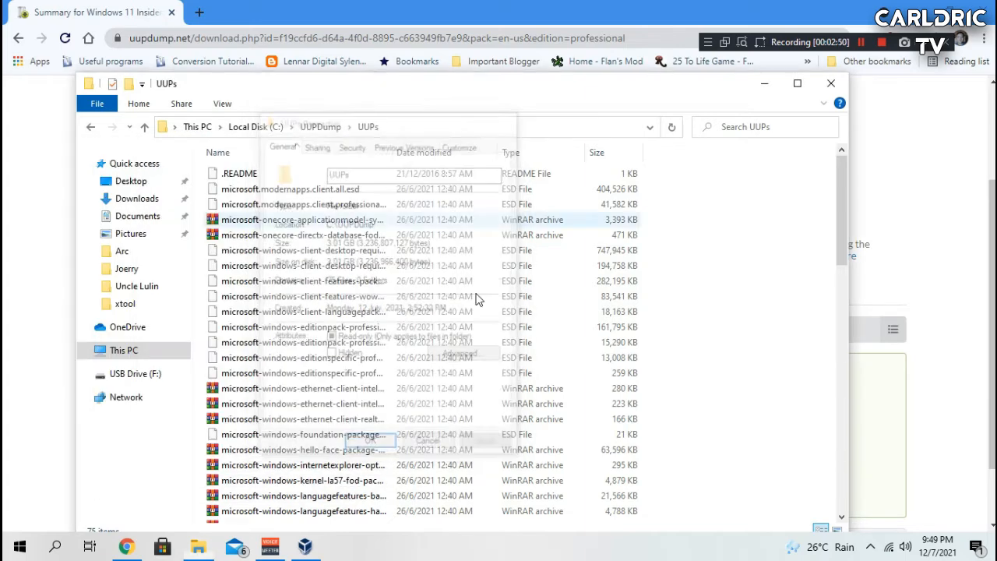
pyautogui.click(327, 131)
pyautogui.moveTo(433, 76); pyautogui.dragTo(567, 57)
pyautogui.click(355, 195)
pyautogui.rightClick(355, 195)
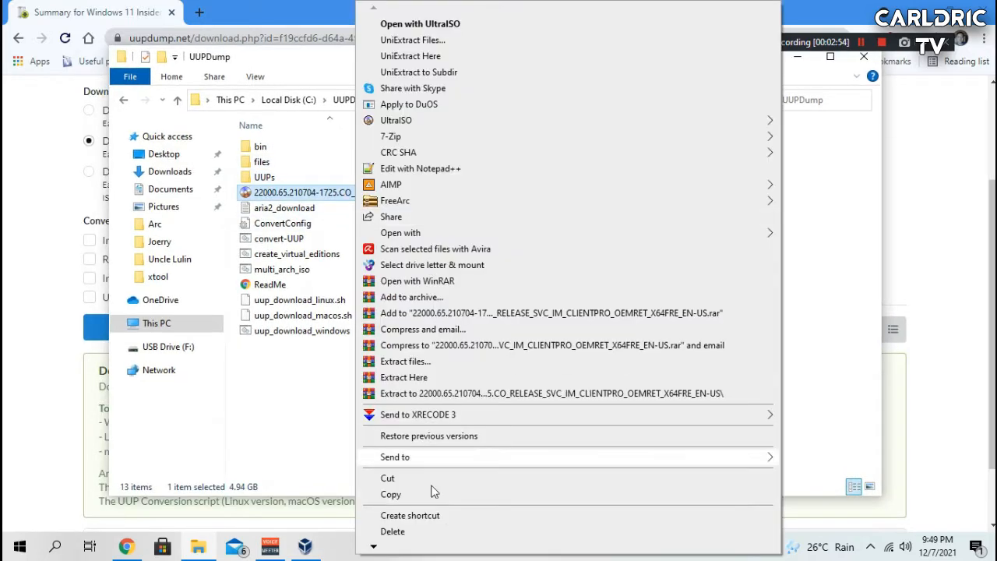
pyautogui.scroll(-3, 434, 492)
pyautogui.click(417, 524)
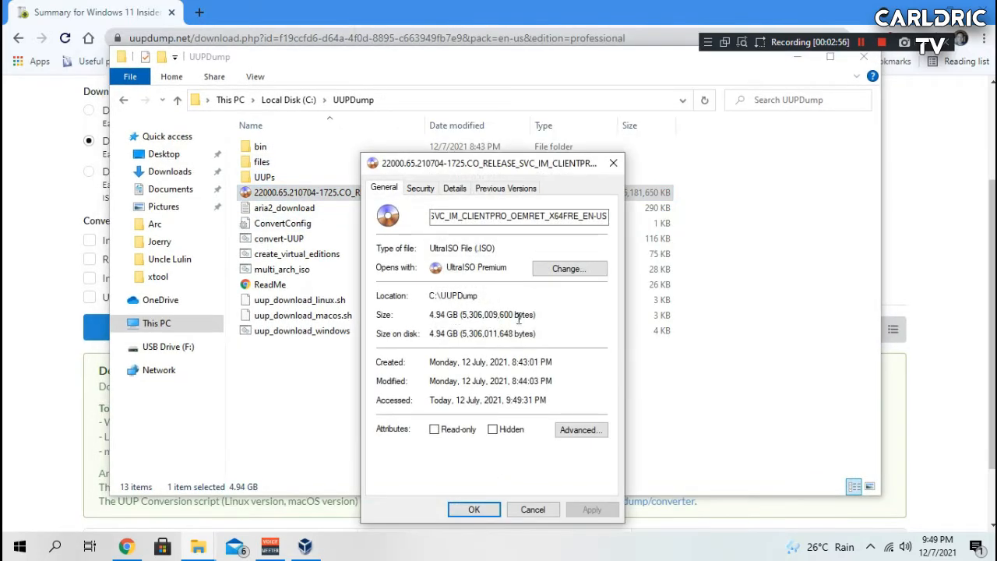
pyautogui.click(613, 163)
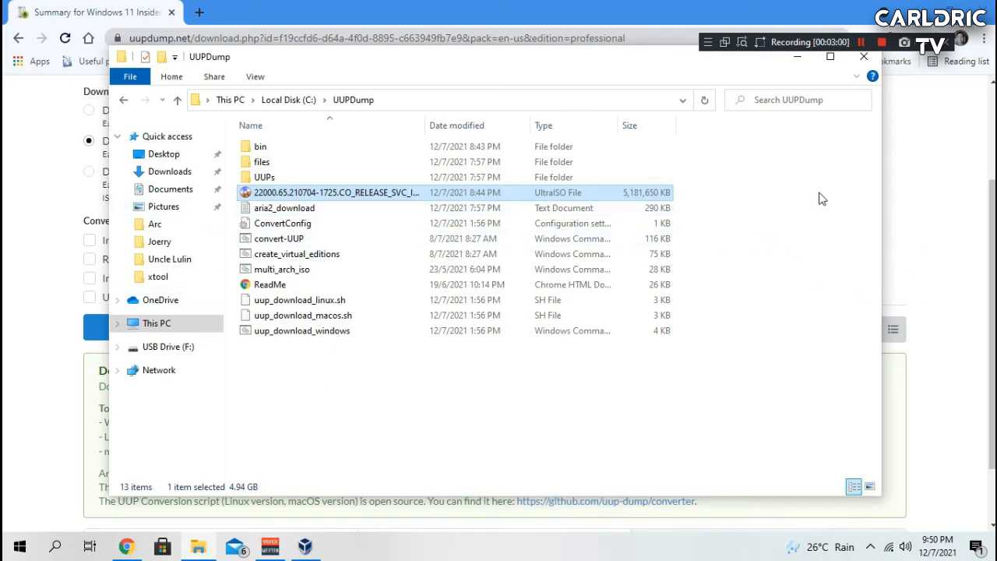
# Step: Close File Explorer and open the Create Virtual Machine dialog in expert mode
pyautogui.click(862, 56)
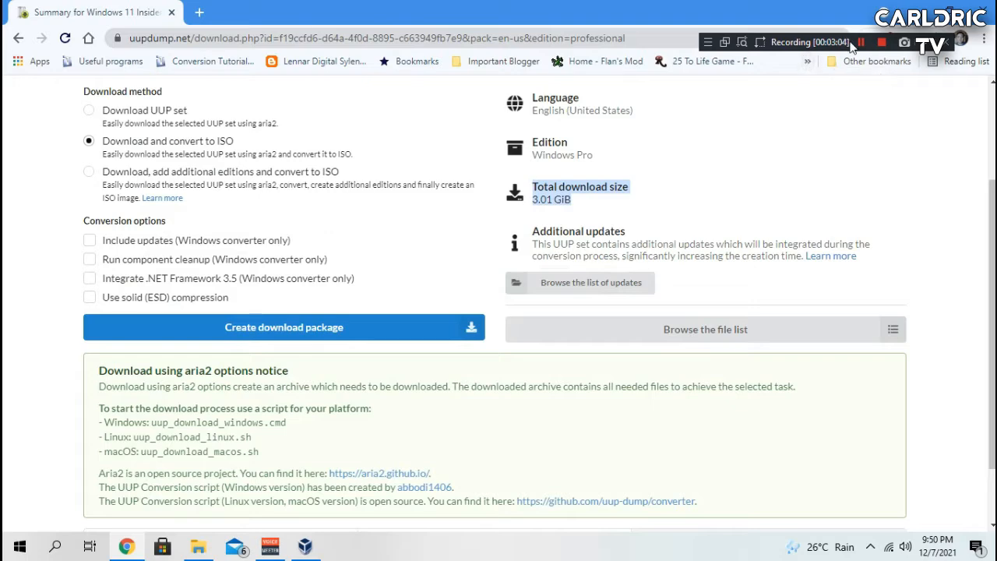
pyautogui.click(910, 9)
pyautogui.moveTo(488, 106); pyautogui.dragTo(439, 97)
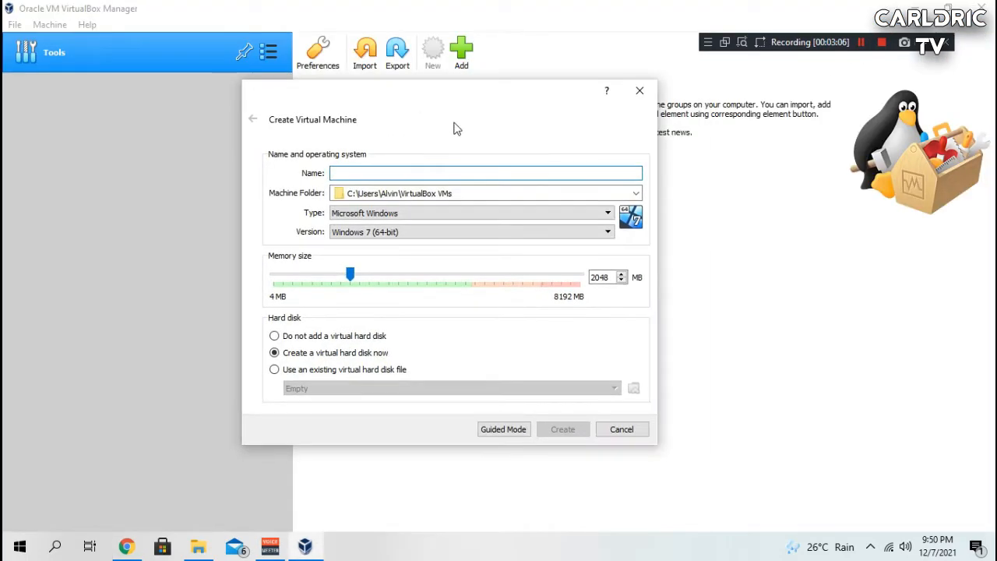
pyautogui.click(490, 430)
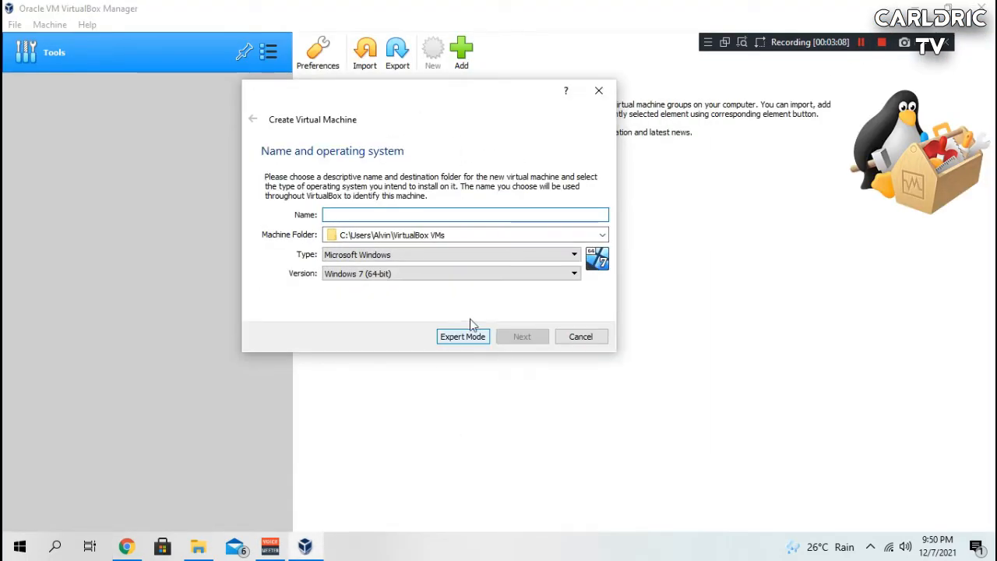
pyautogui.click(443, 344)
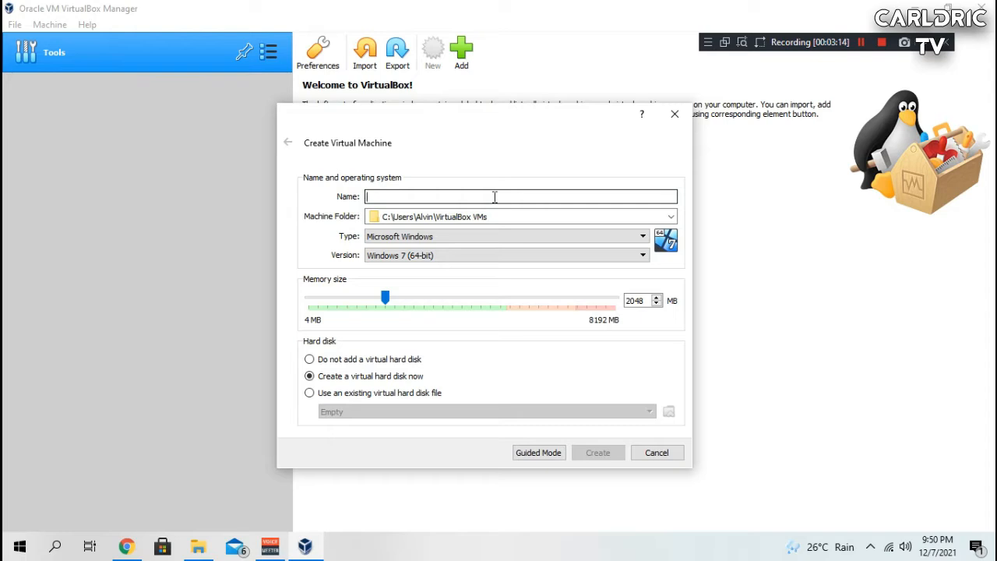
# Step: Create a virtual machine named Windows 11, version Windows 10 (64-bit), with 4096 MB of memory
pyautogui.write('Windows 11')
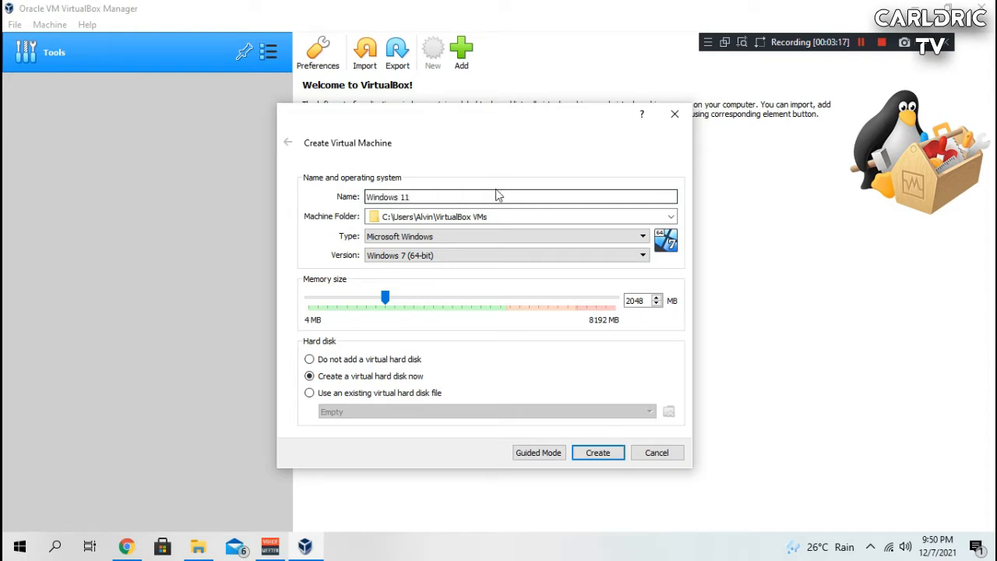
pyautogui.click(465, 255)
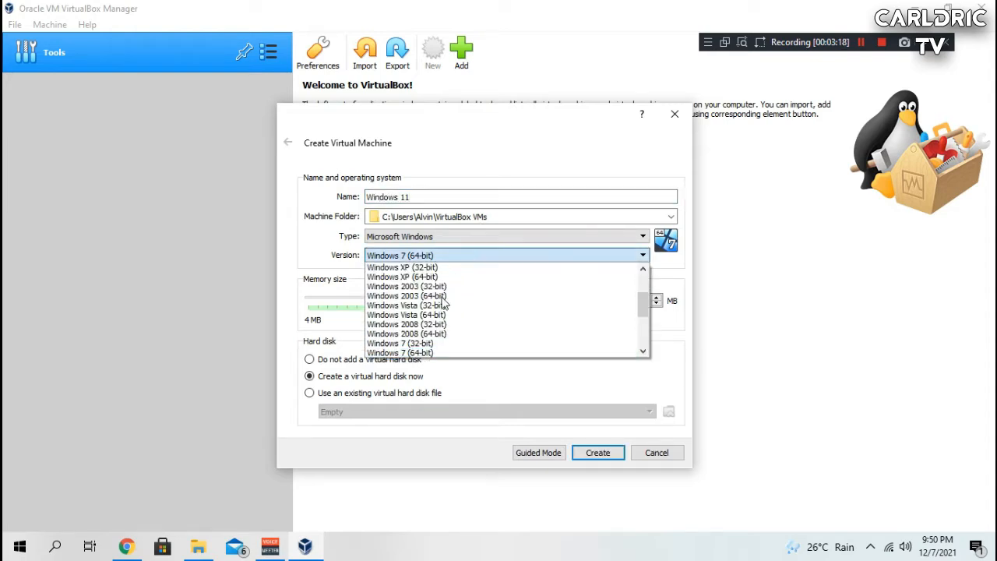
pyautogui.scroll(-3, 498, 327)
pyautogui.click(501, 339)
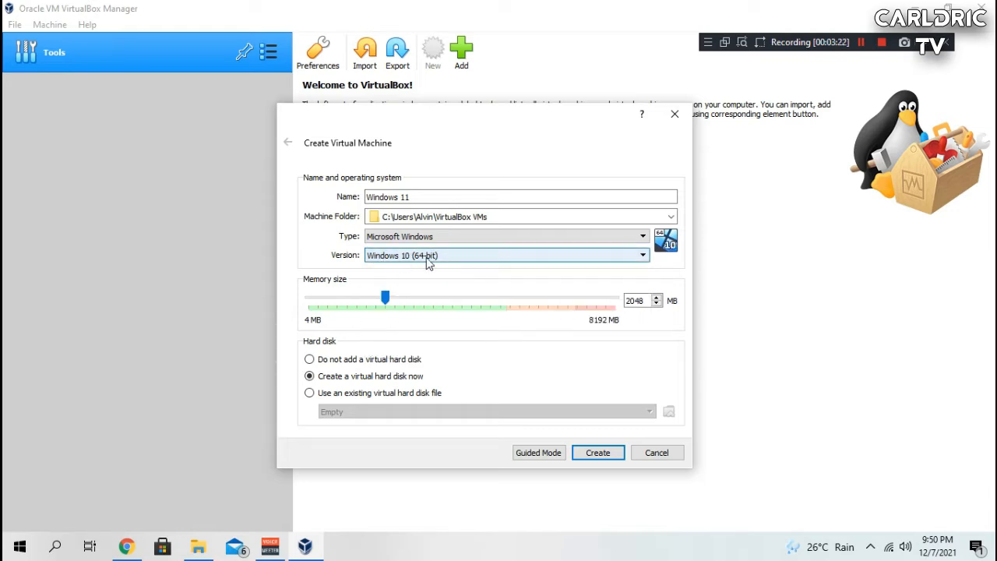
pyautogui.press('Tab')
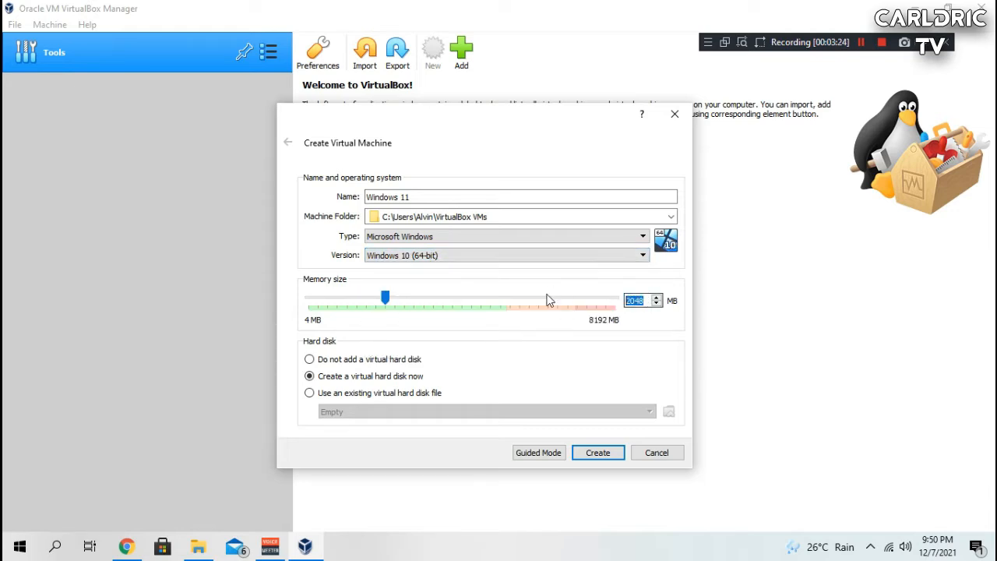
pyautogui.write('4096')
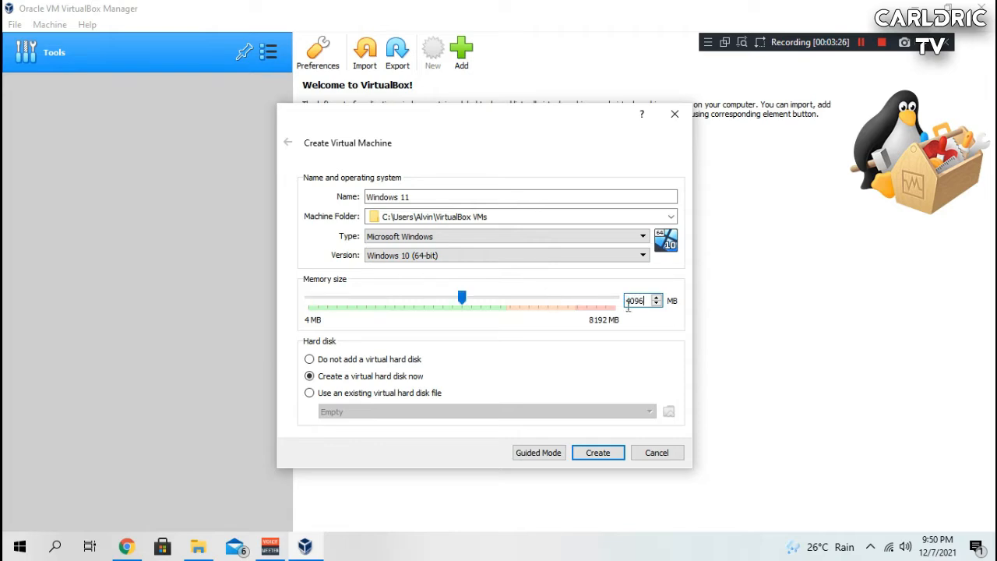
pyautogui.click(598, 452)
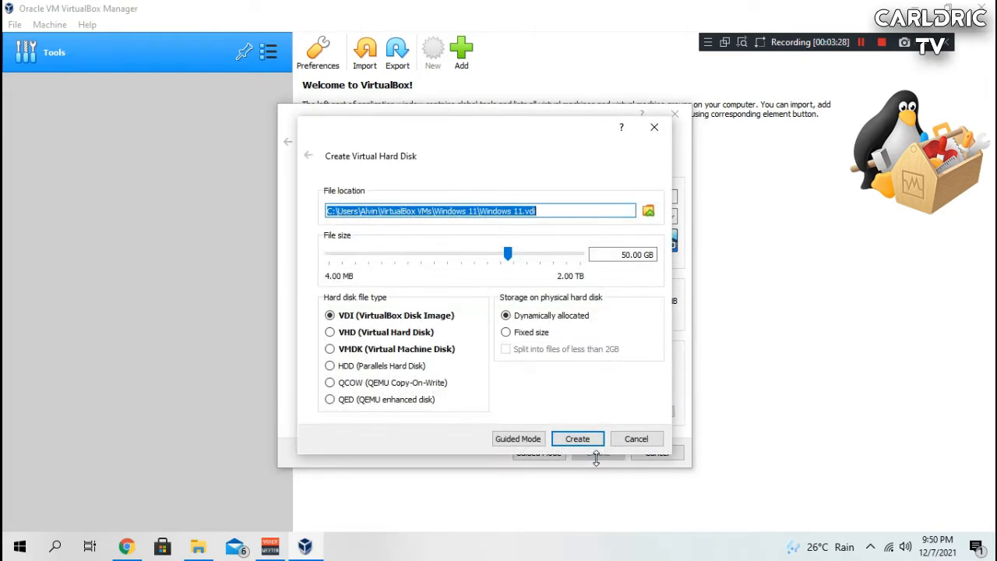
# Step: Create a 50 GB dynamically allocated VDI virtual hard disk for the machine
pyautogui.moveTo(508, 253); pyautogui.dragTo(487, 254)
pyautogui.tripleClick(614, 257)
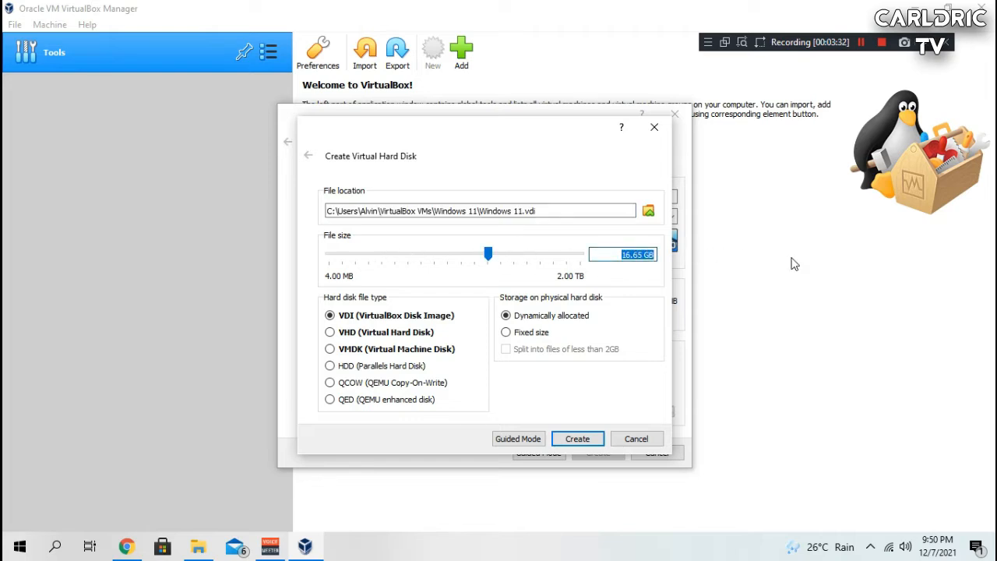
pyautogui.write('3')
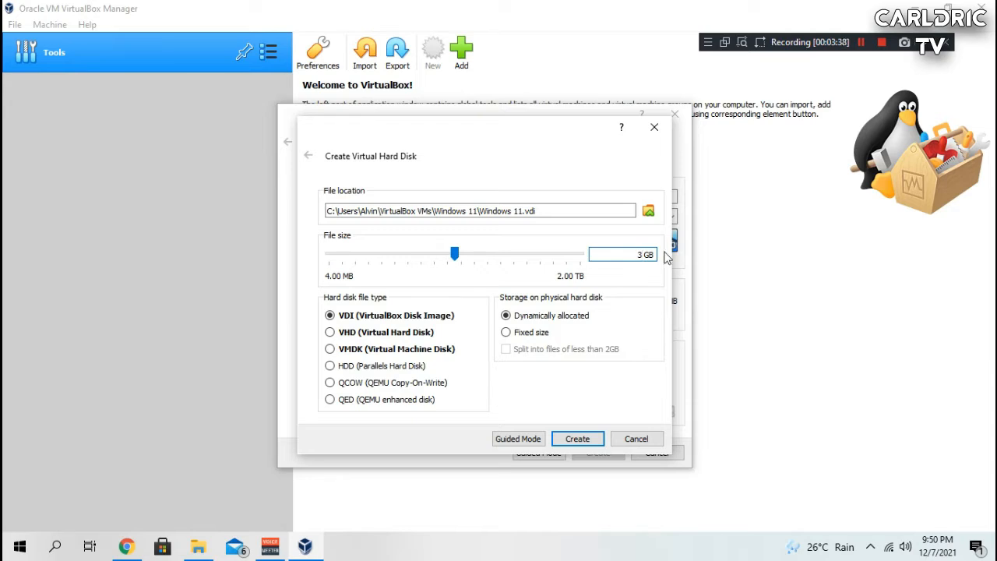
pyautogui.moveTo(637, 255); pyautogui.dragTo(647, 259)
pyautogui.write('50')
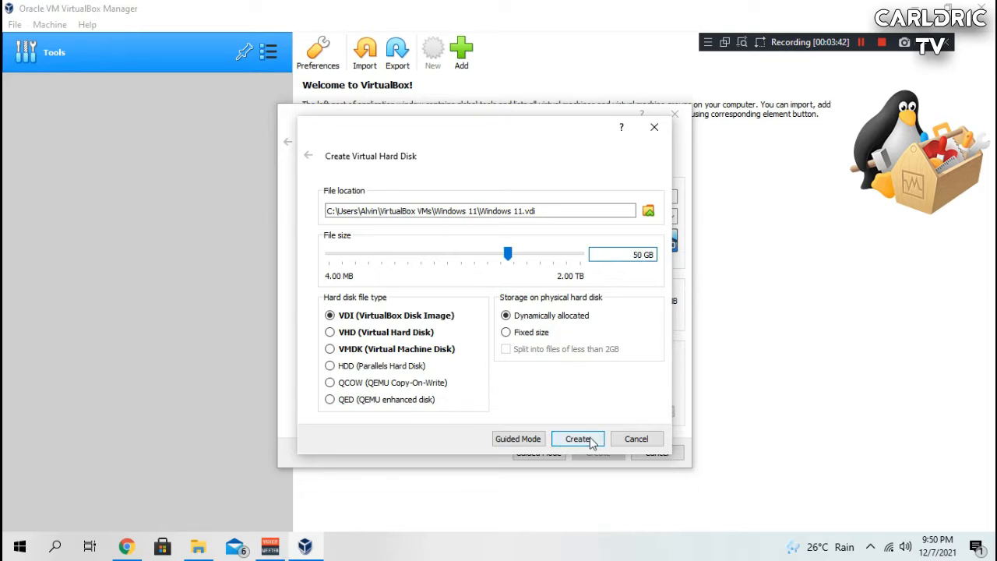
pyautogui.click(590, 440)
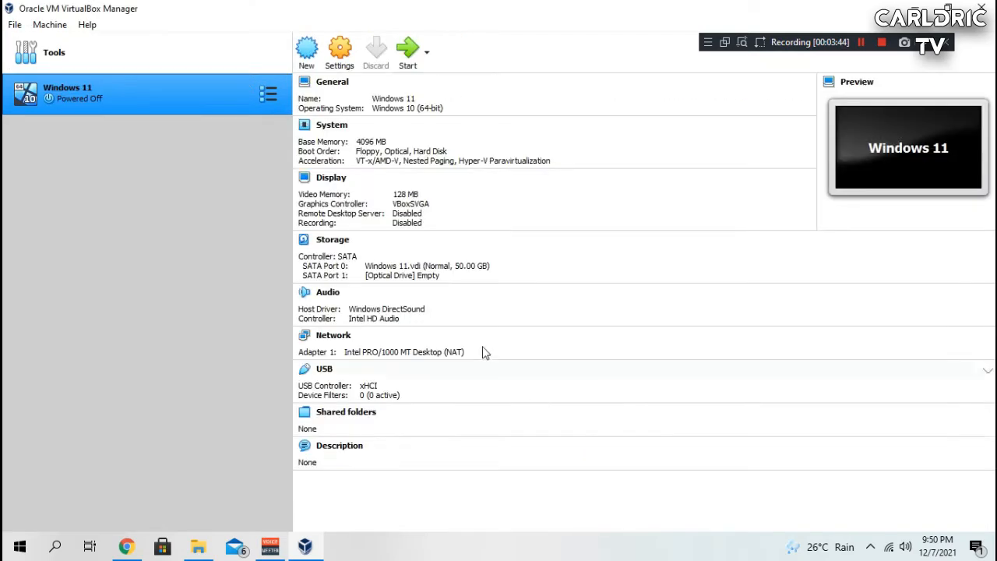
# Step: Open the machine's settings and set the processor count to 4
pyautogui.click(343, 53)
pyautogui.click(319, 137)
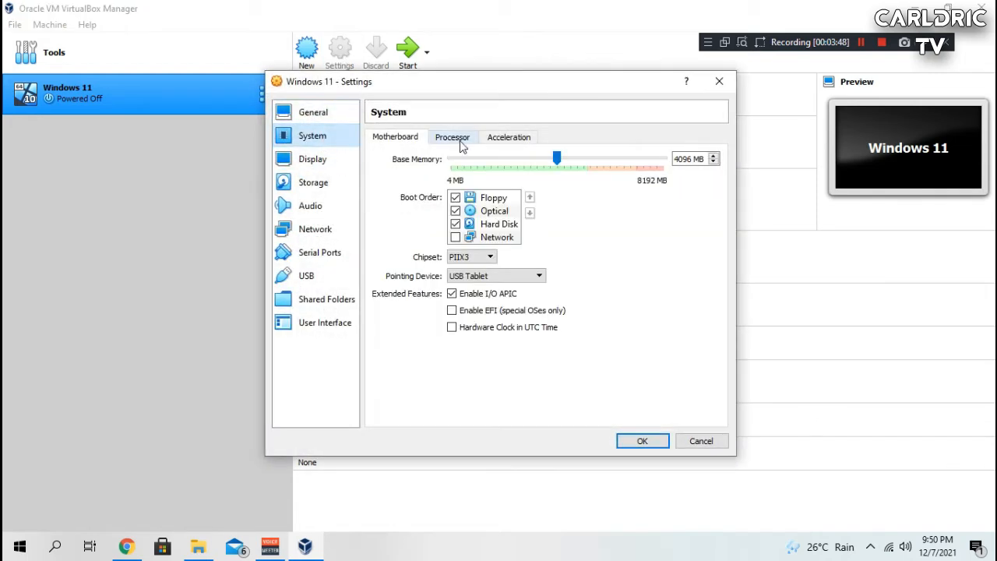
pyautogui.click(451, 137)
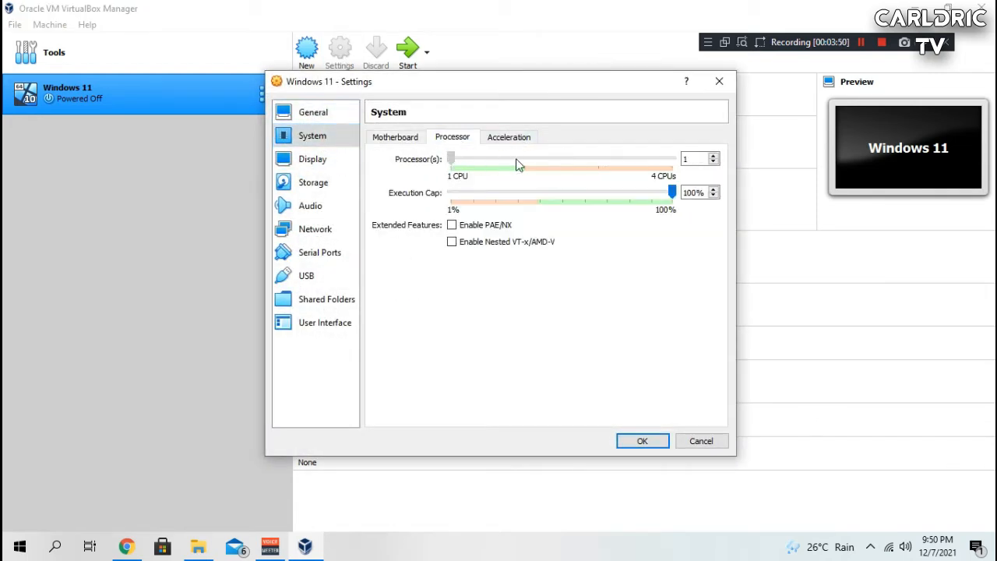
pyautogui.moveTo(516, 163); pyautogui.dragTo(690, 170)
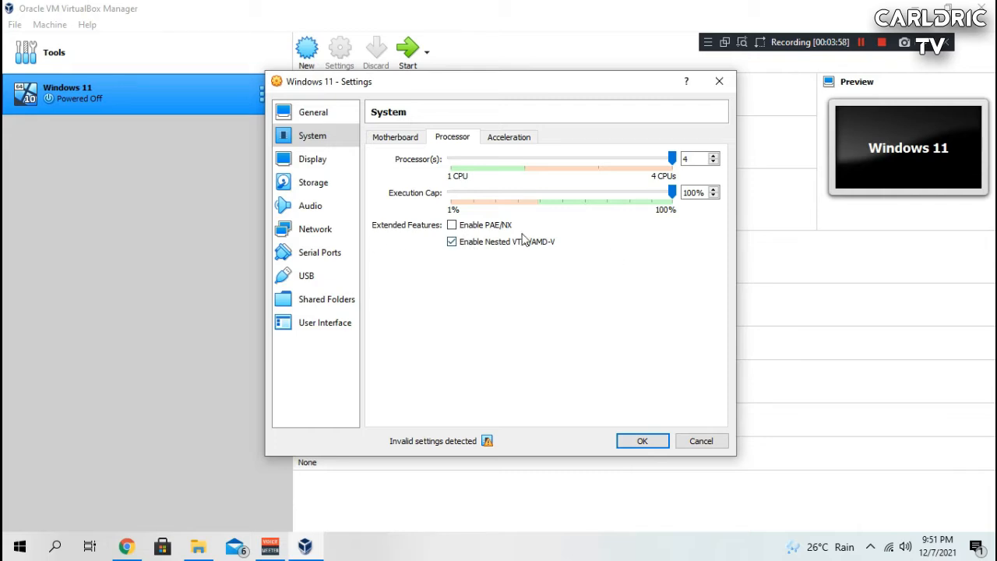
pyautogui.click(513, 138)
pyautogui.click(453, 140)
# Step: Review the Display, Audio and System settings of the machine
pyautogui.click(320, 160)
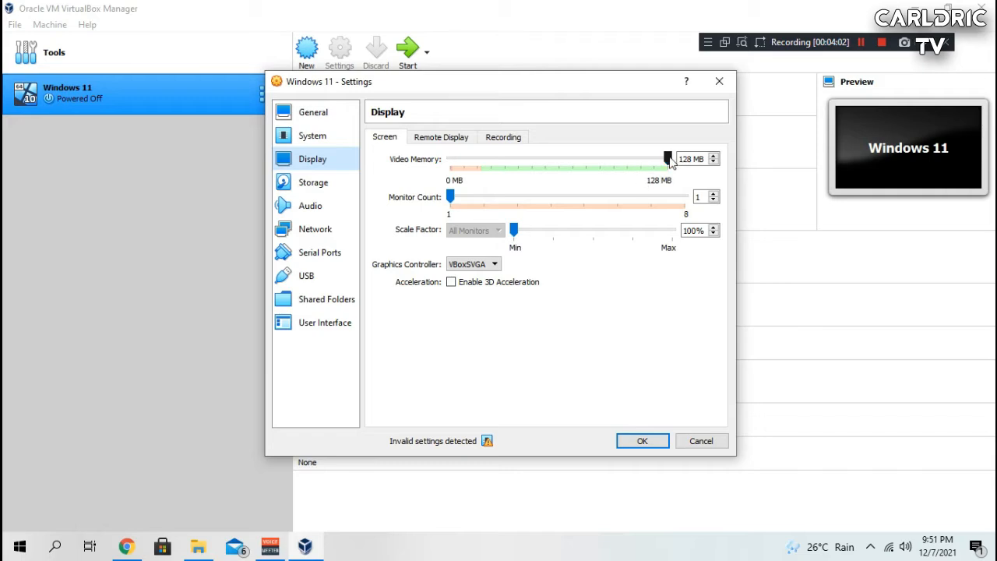
pyautogui.moveTo(670, 160); pyautogui.dragTo(643, 164)
pyautogui.click(310, 205)
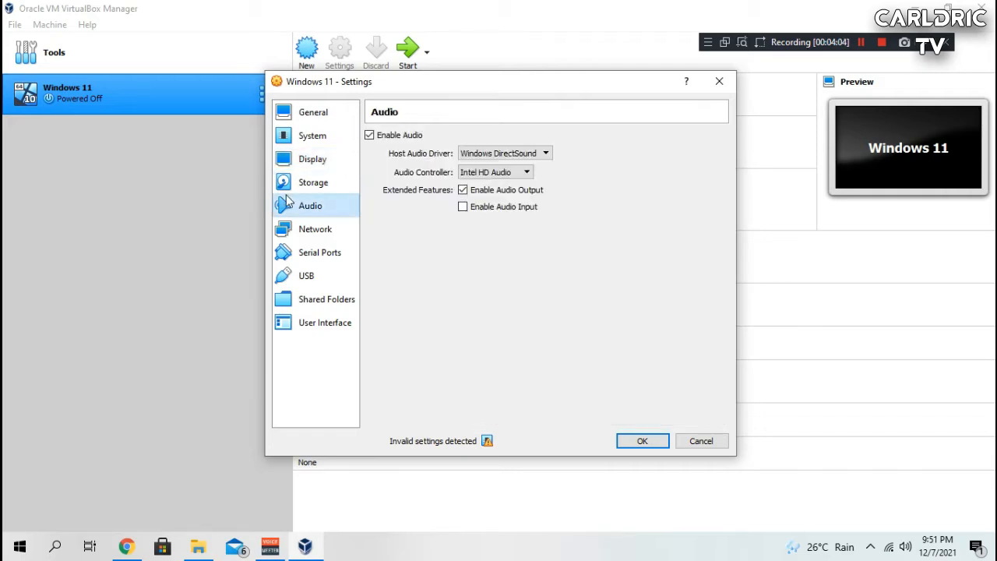
pyautogui.click(305, 137)
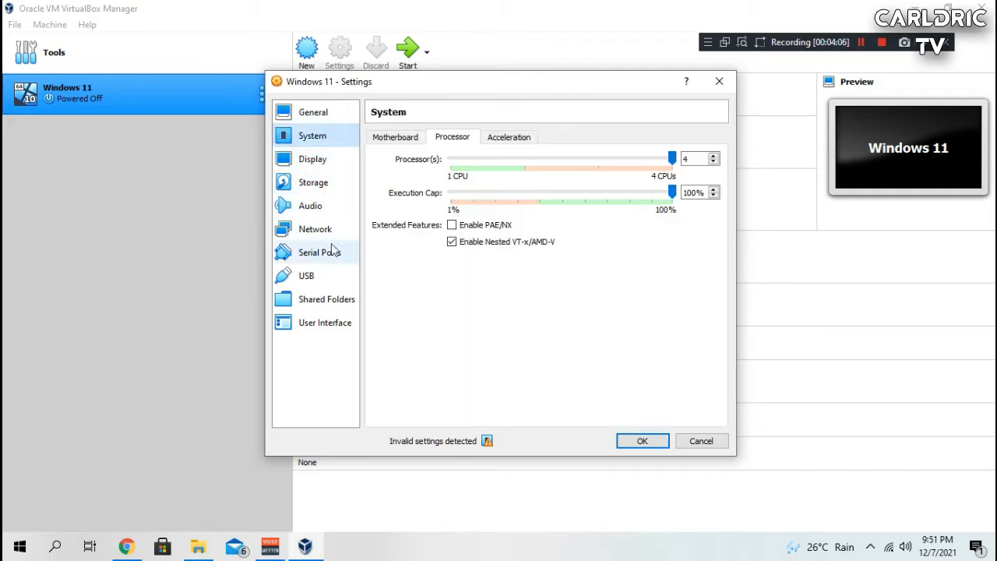
# Step: Attach the 22000.65 ISO from C:\UUPDump to the empty optical drive and save the settings
pyautogui.click(327, 186)
pyautogui.click(444, 192)
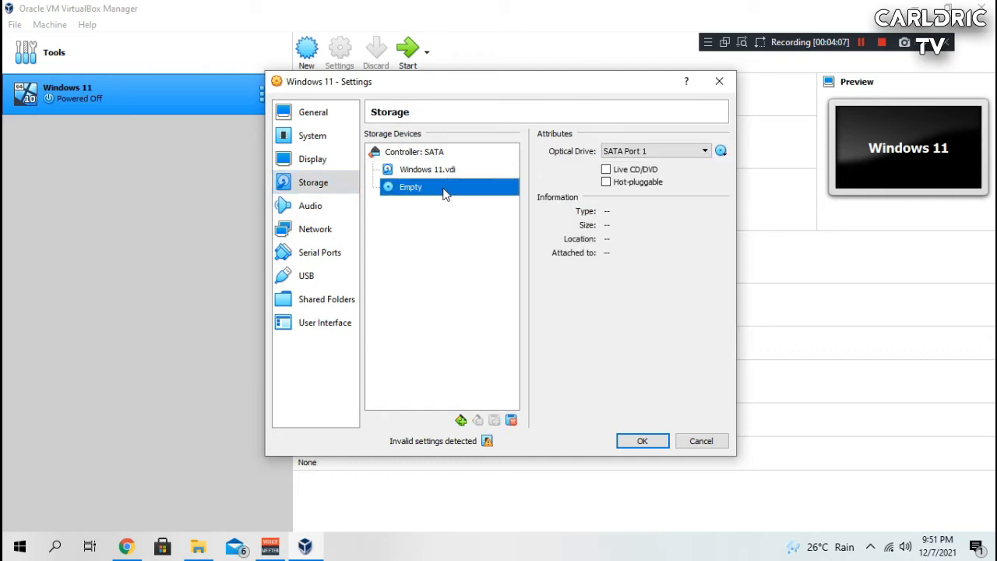
pyautogui.click(720, 150)
pyautogui.click(721, 168)
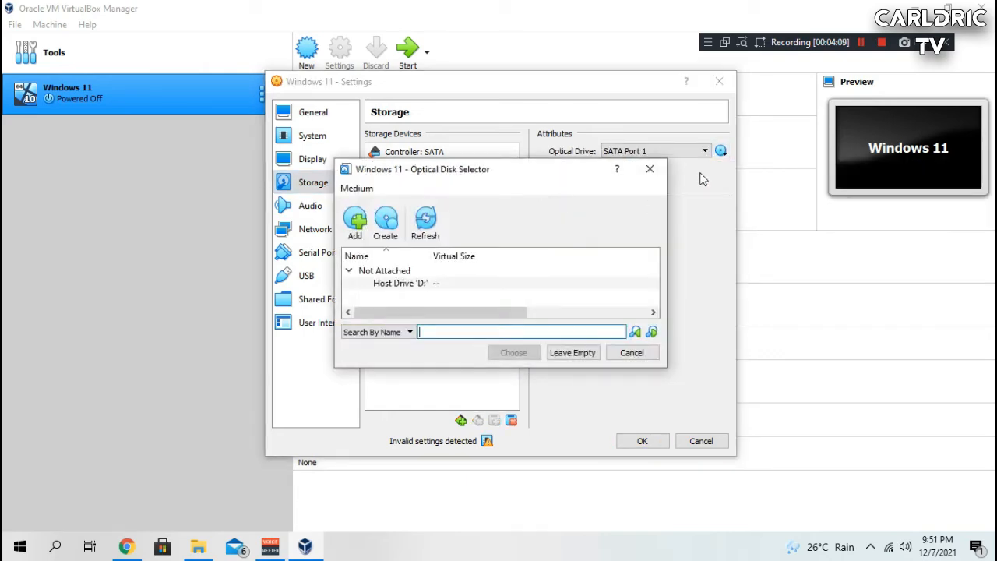
pyautogui.click(650, 168)
pyautogui.click(720, 150)
pyautogui.click(746, 187)
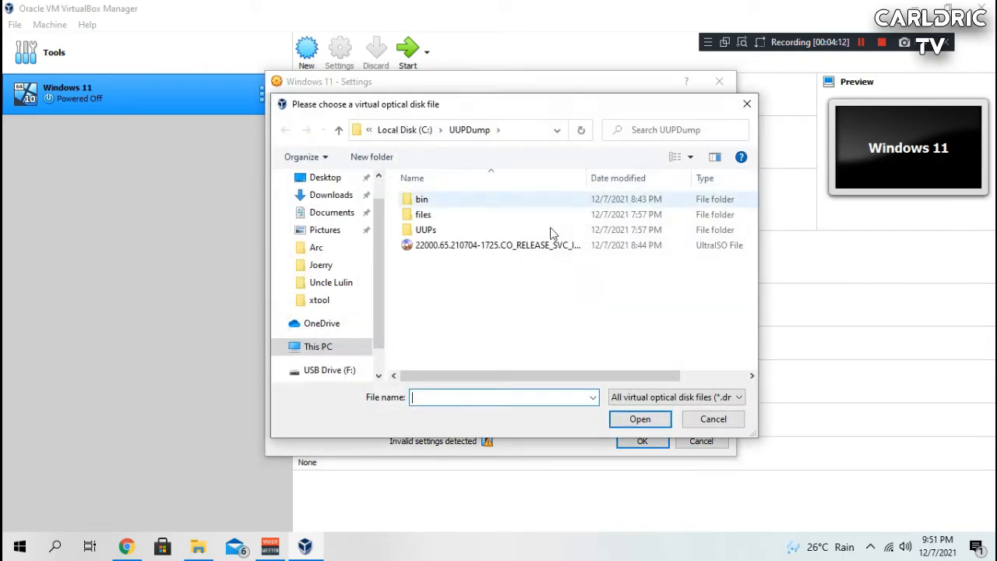
pyautogui.click(467, 245)
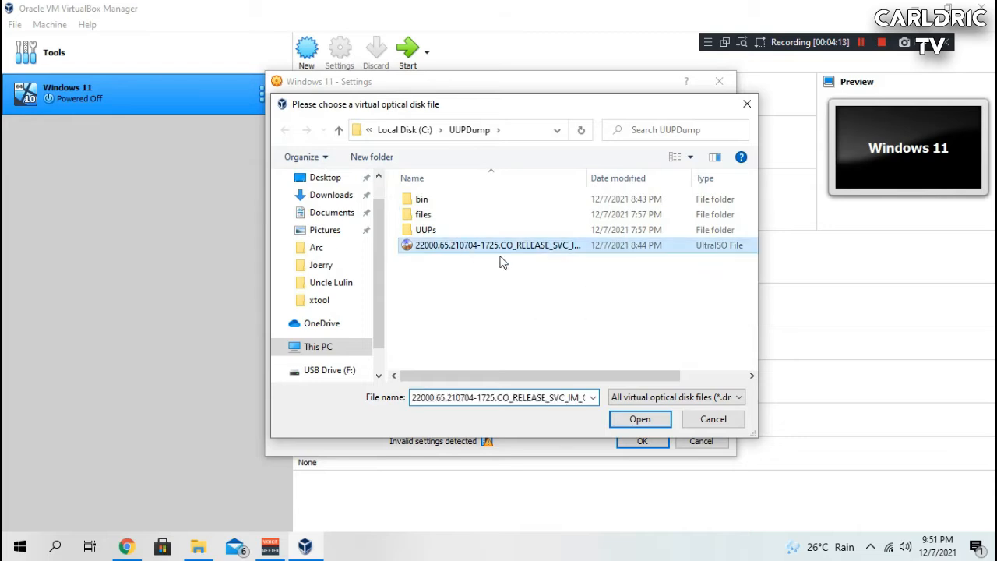
pyautogui.click(327, 348)
pyautogui.doubleClick(516, 356)
pyautogui.scroll(-2, 464, 343)
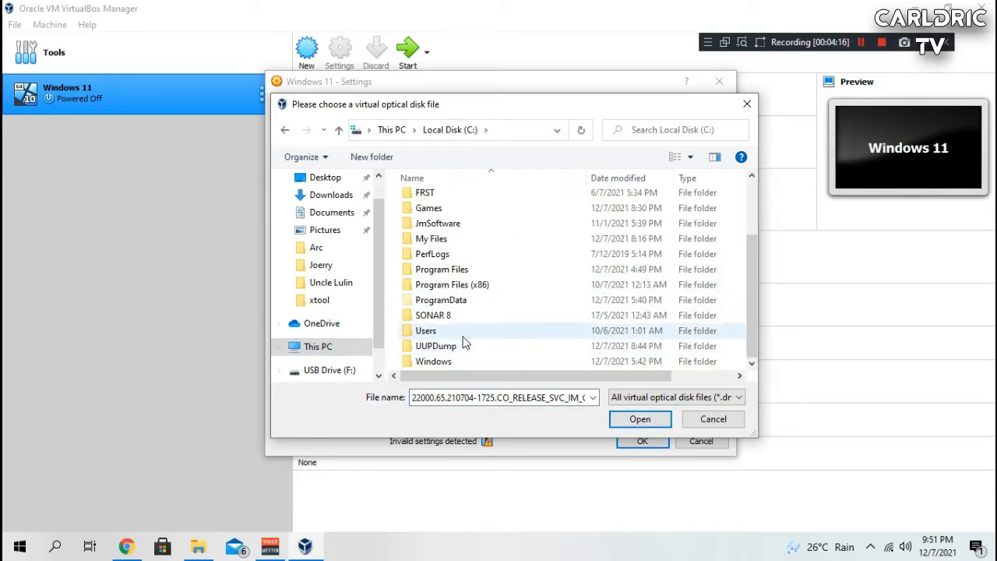
pyautogui.doubleClick(438, 345)
pyautogui.doubleClick(447, 251)
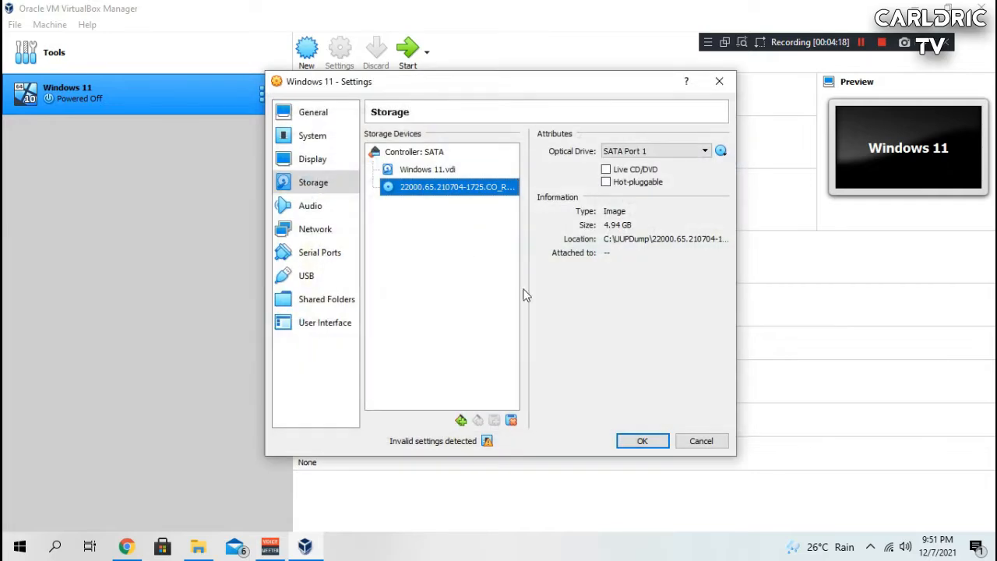
pyautogui.click(647, 441)
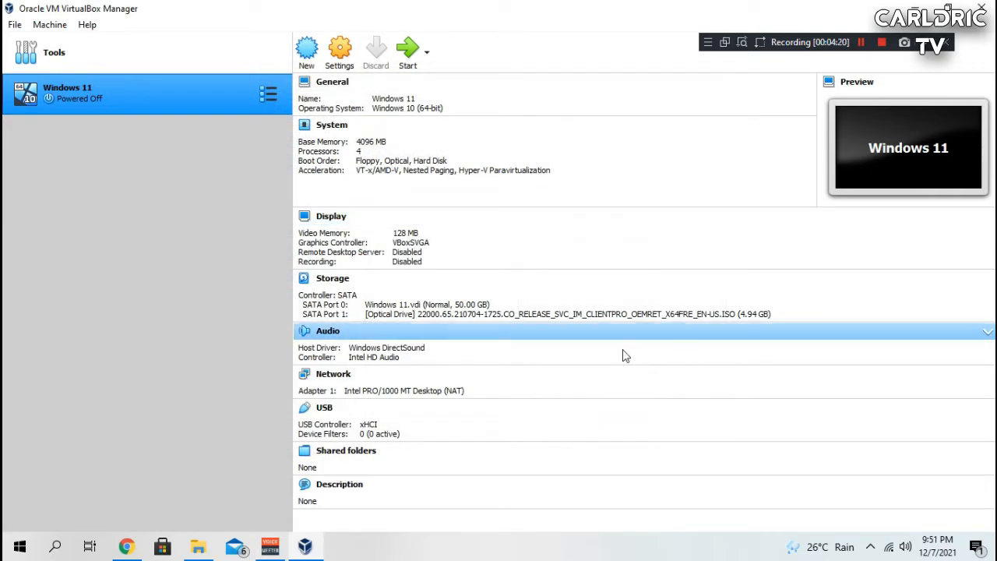
# Step: Start the Windows 11 machine with the 22000.65 ISO as its start-up disk
pyautogui.click(401, 47)
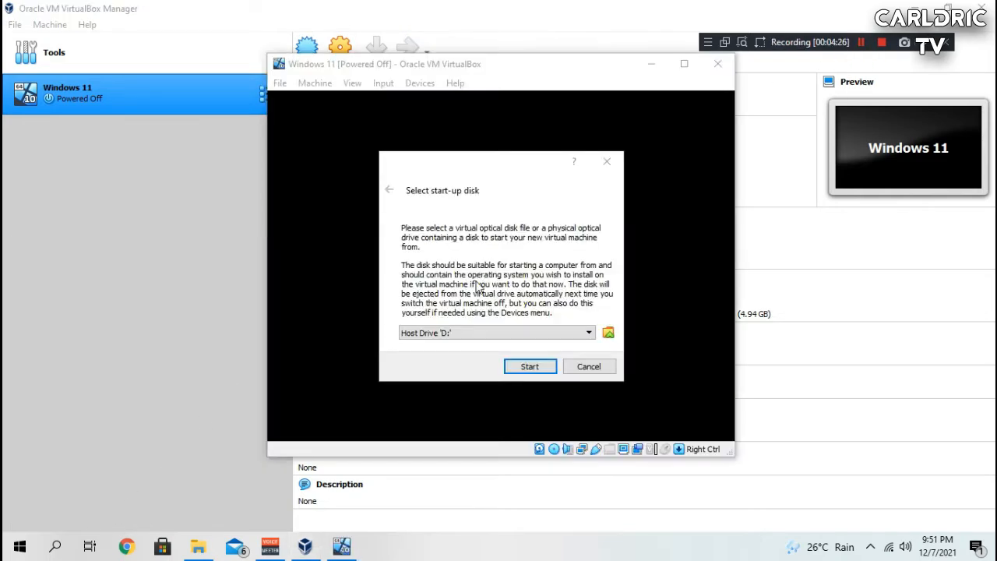
pyautogui.click(452, 333)
pyautogui.click(447, 350)
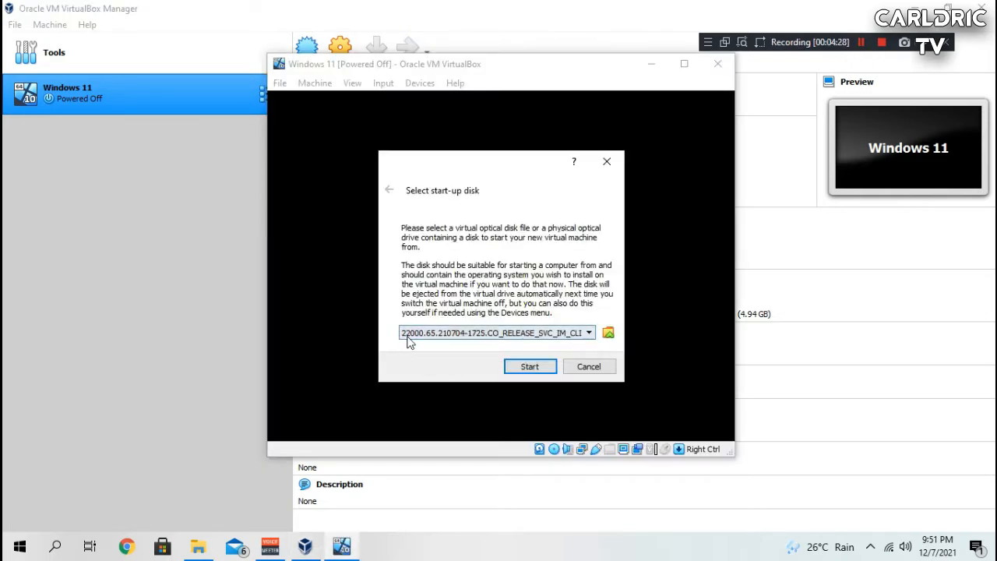
pyautogui.click(529, 366)
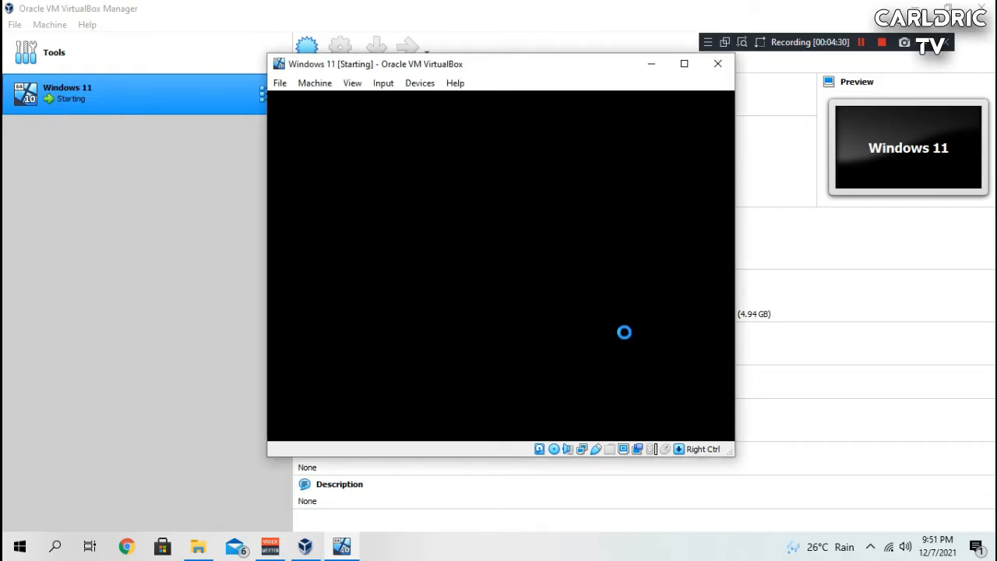